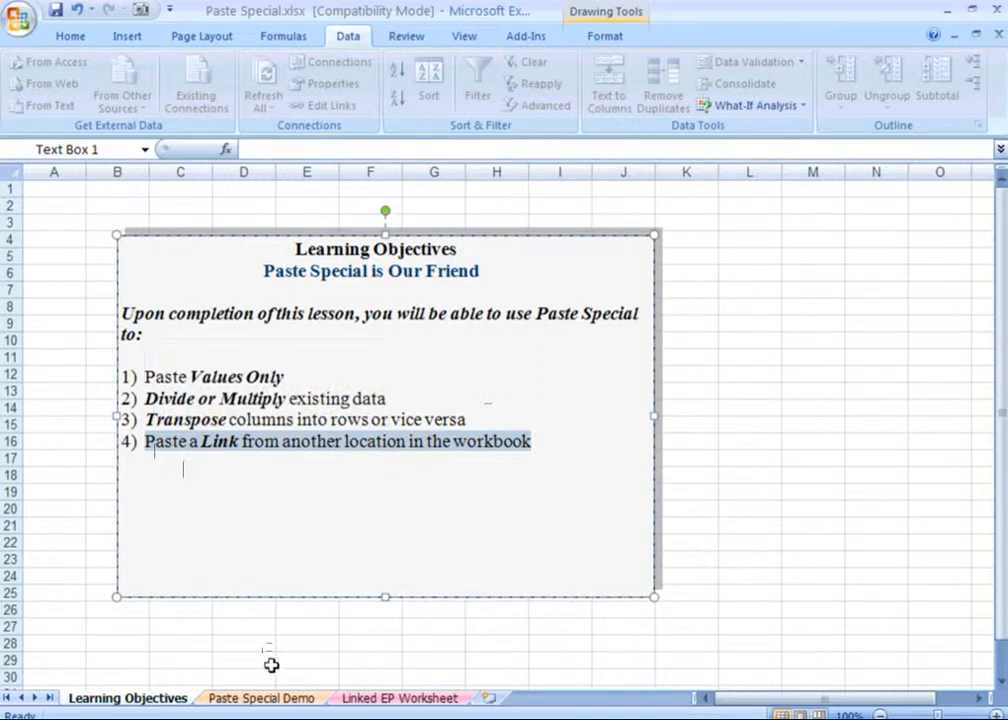
- Open the Paste Special Demo sheet and examine whether cells in the Losses, LAE and Losses + LAE columns hold constants or formulas
click(262, 698)
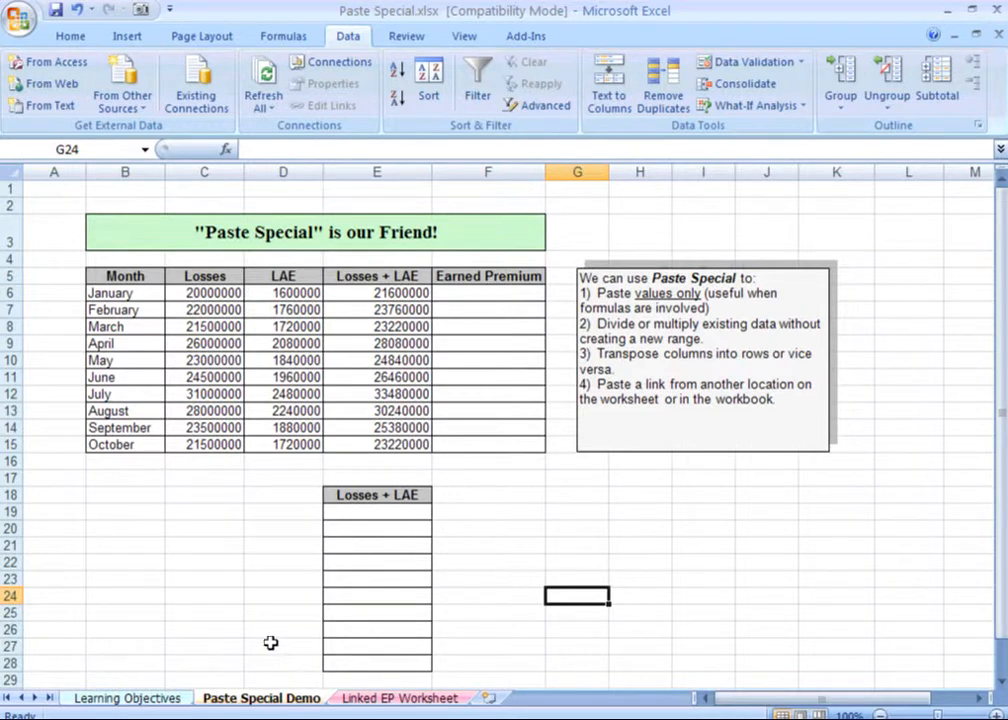
click(160, 394)
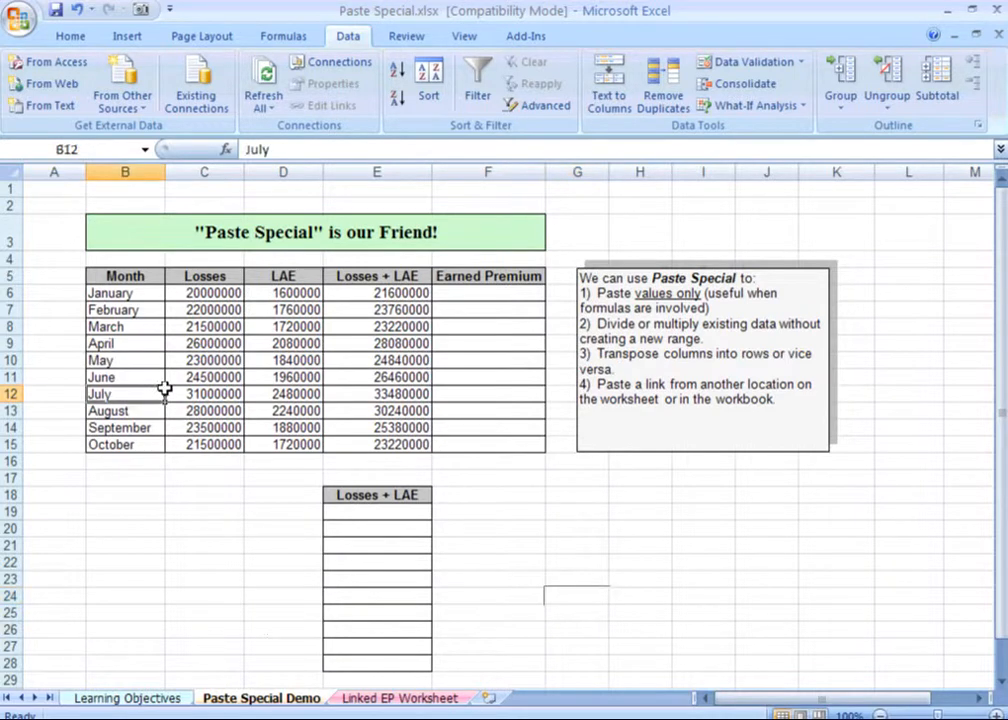
click(207, 359)
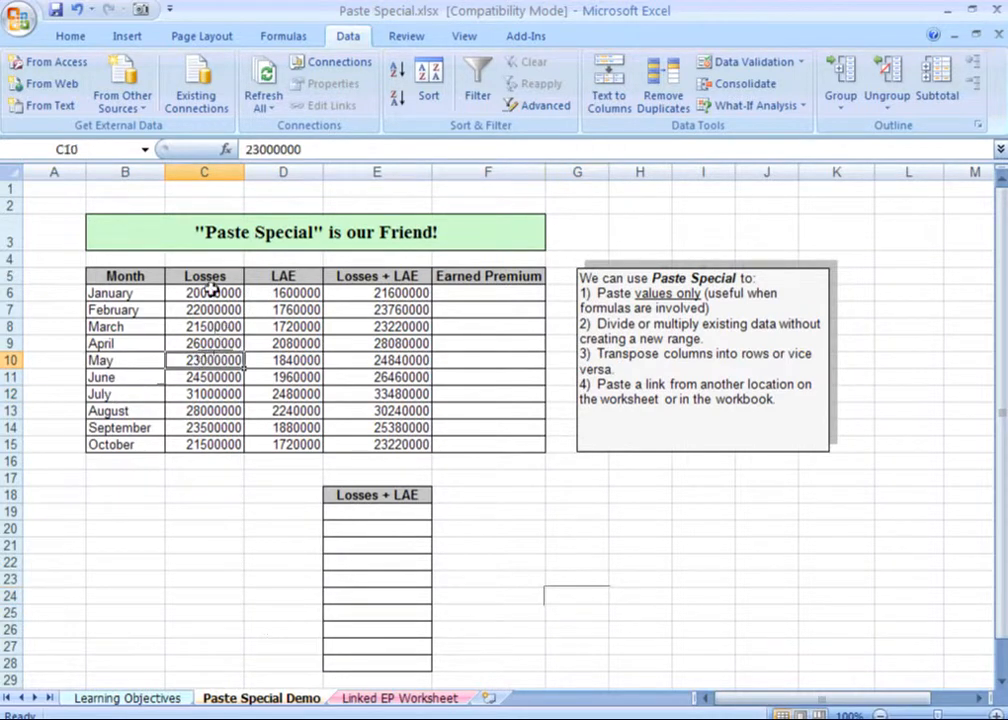
click(207, 309)
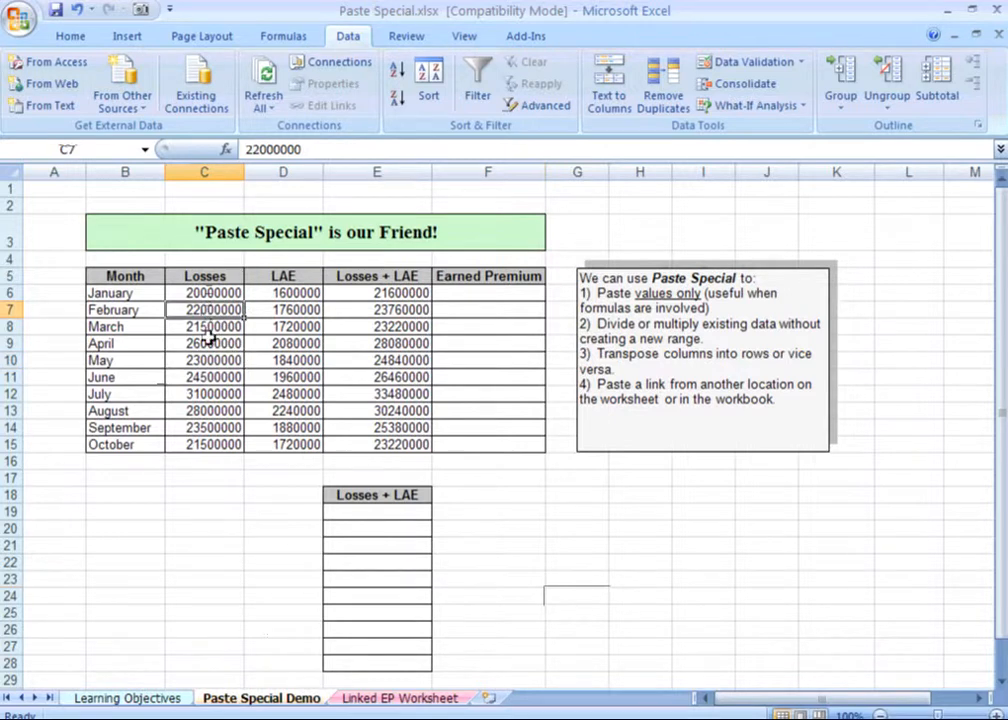
click(207, 340)
click(307, 148)
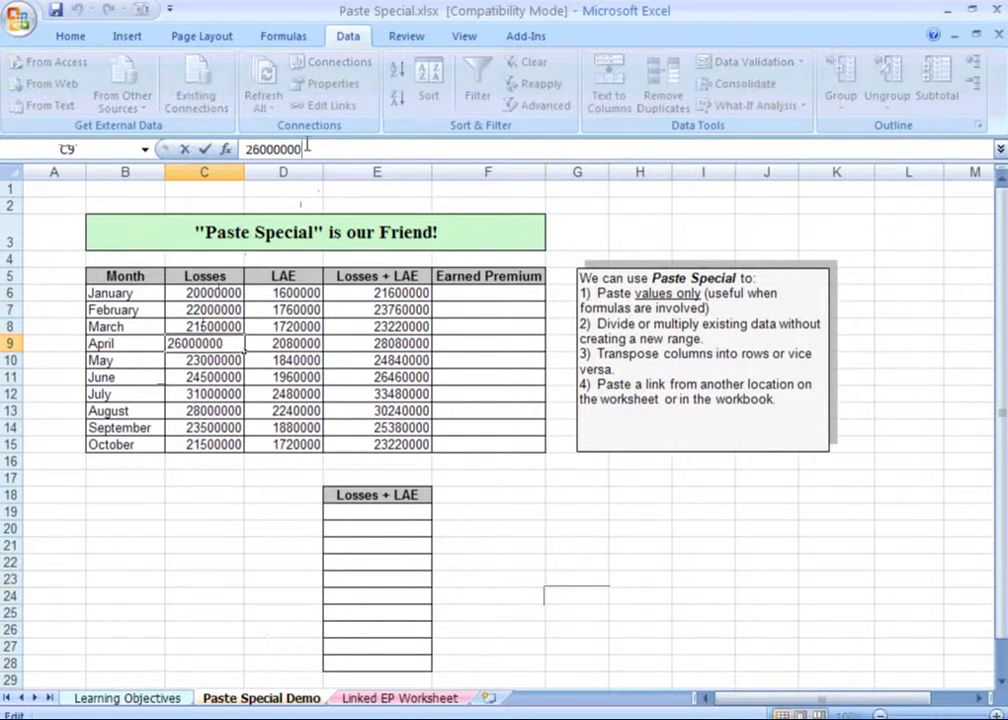
click(203, 377)
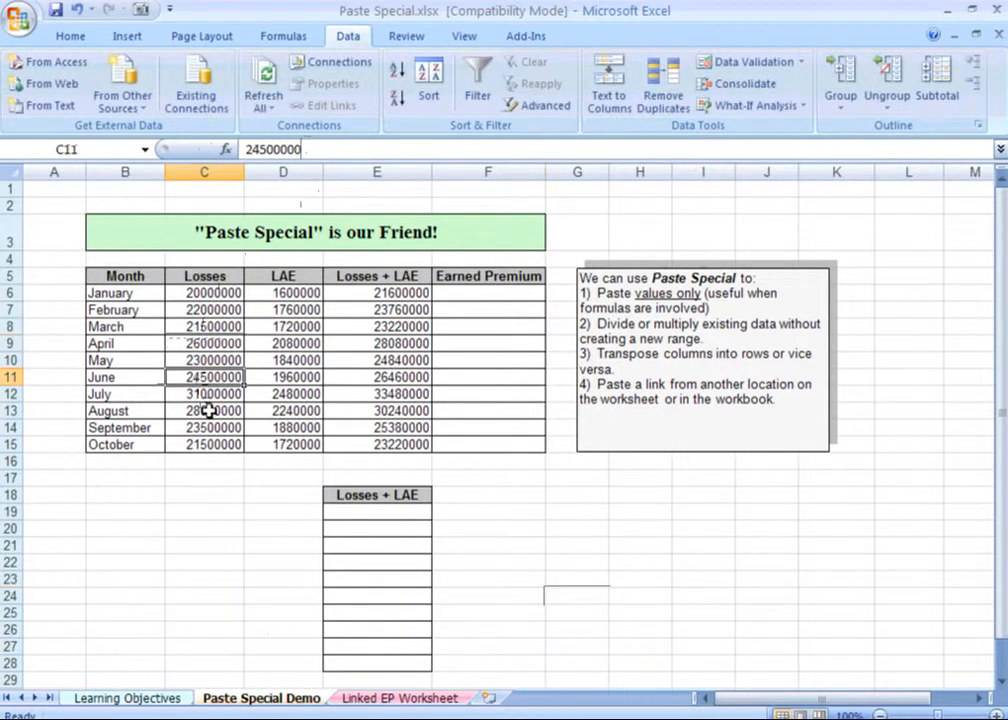
click(207, 410)
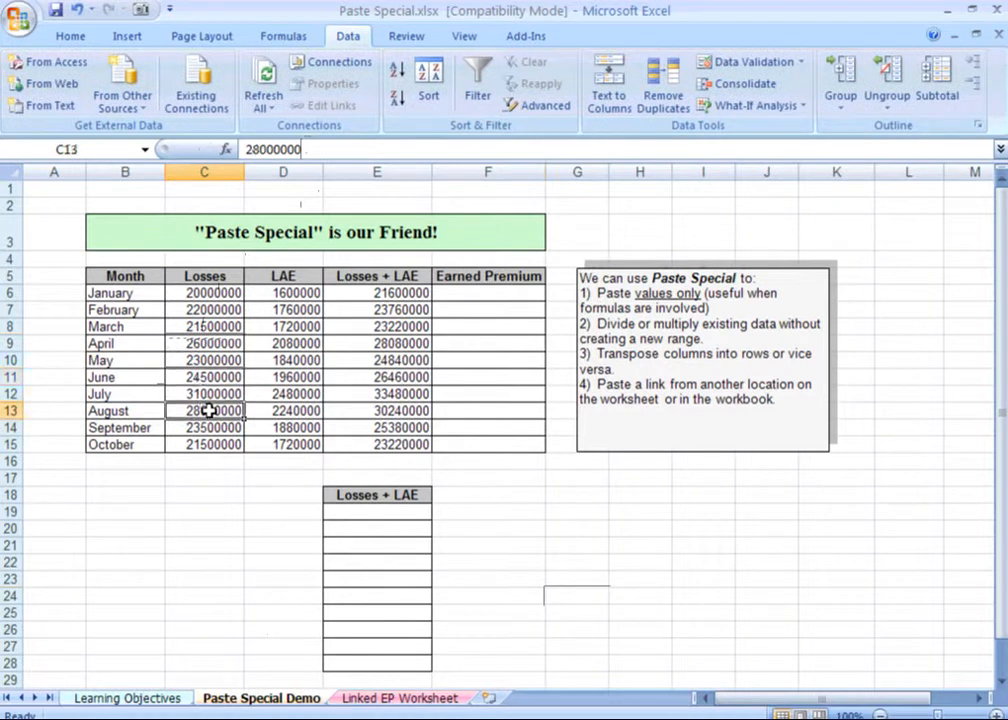
click(289, 360)
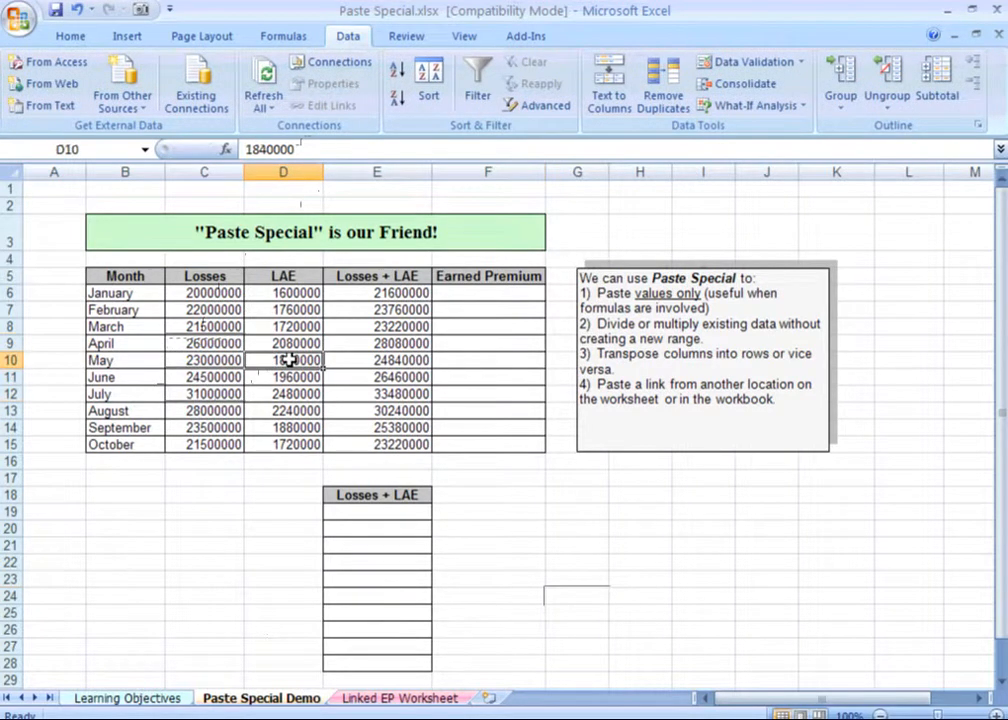
key(F2)
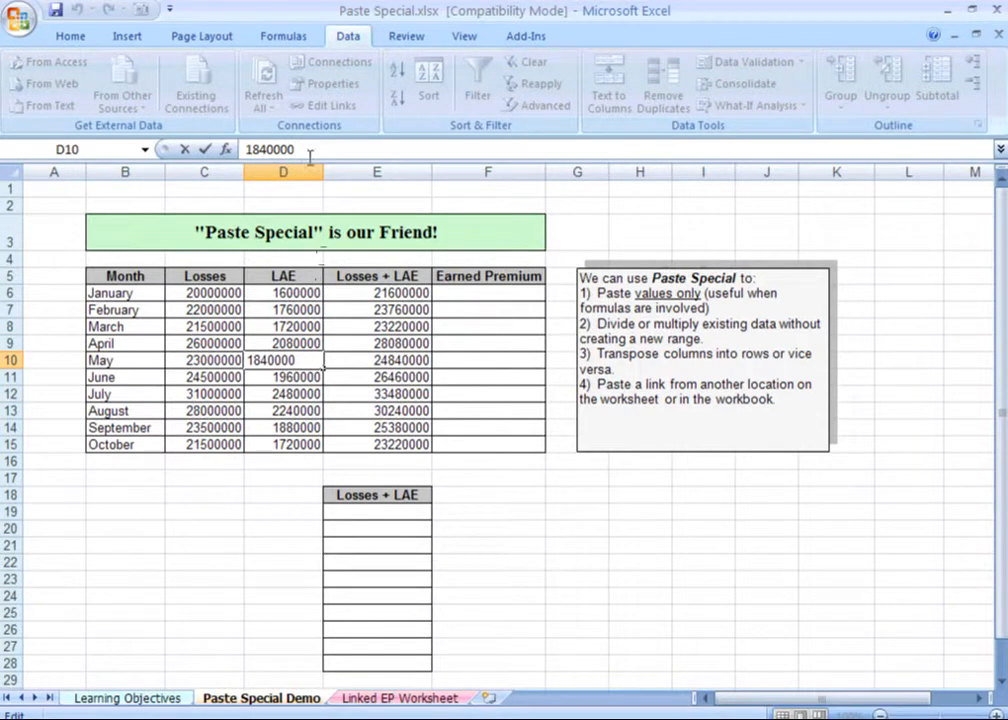
click(413, 341)
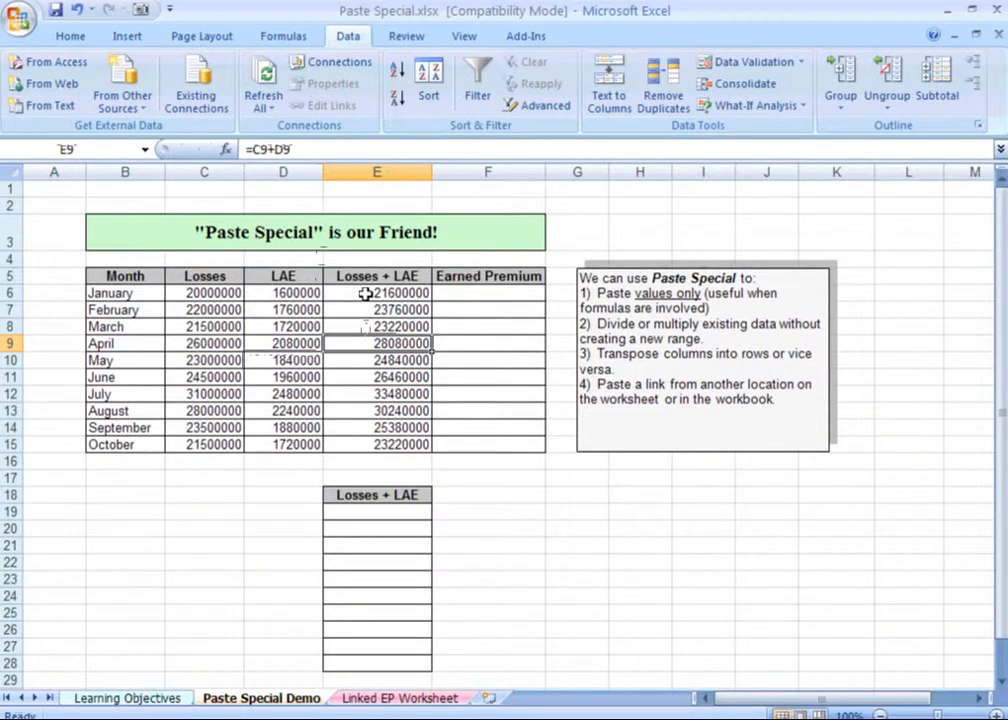
click(366, 293)
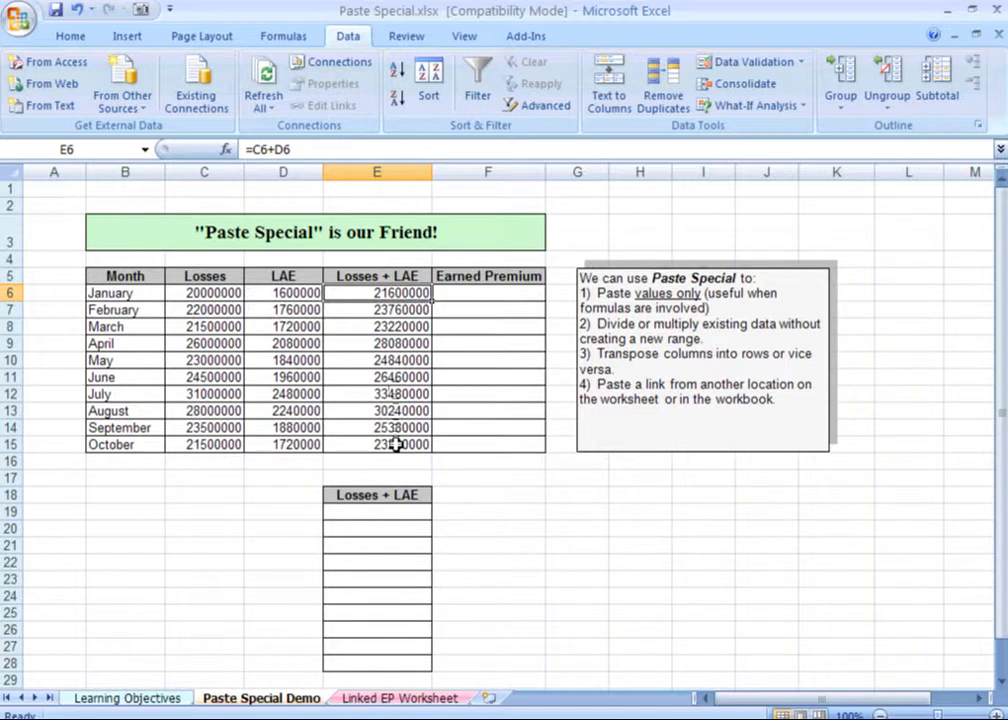
- Copy the Losses + LAE cells E6:E15 and paste them with an ordinary paste into the lower Losses + LAE table starting at E19
drag(397, 444, 385, 298)
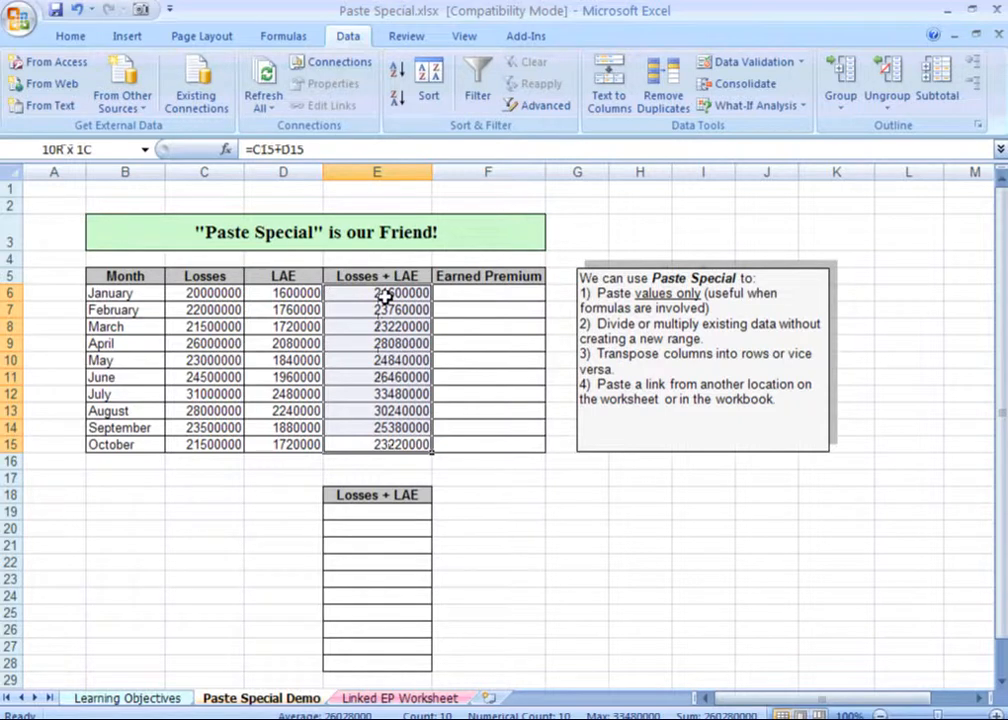
drag(385, 297, 385, 296)
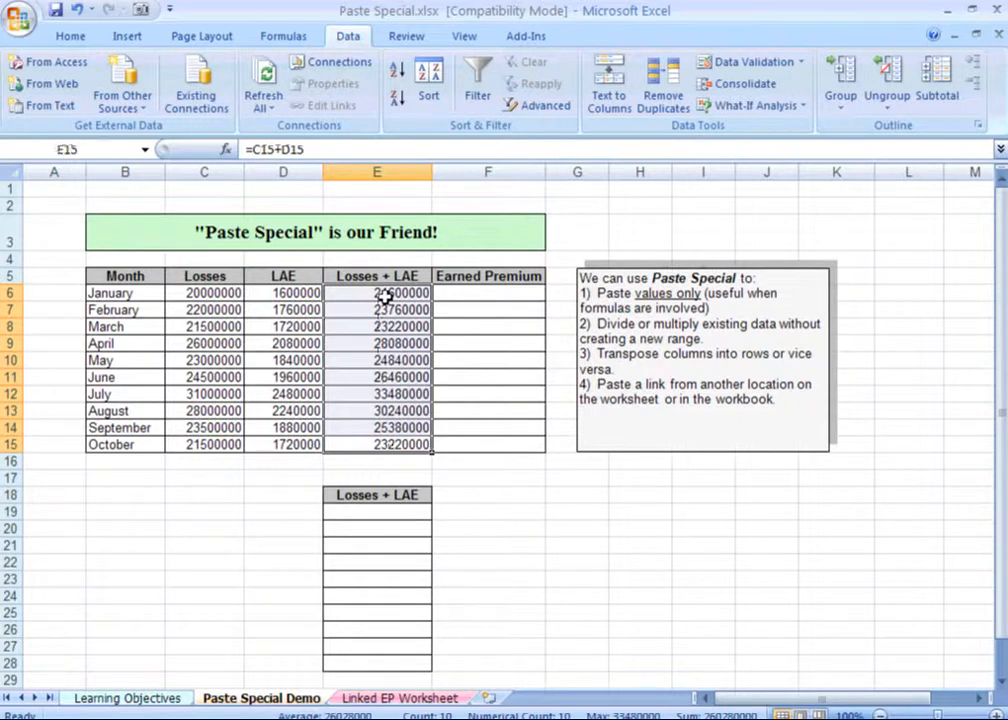
right_click(394, 377)
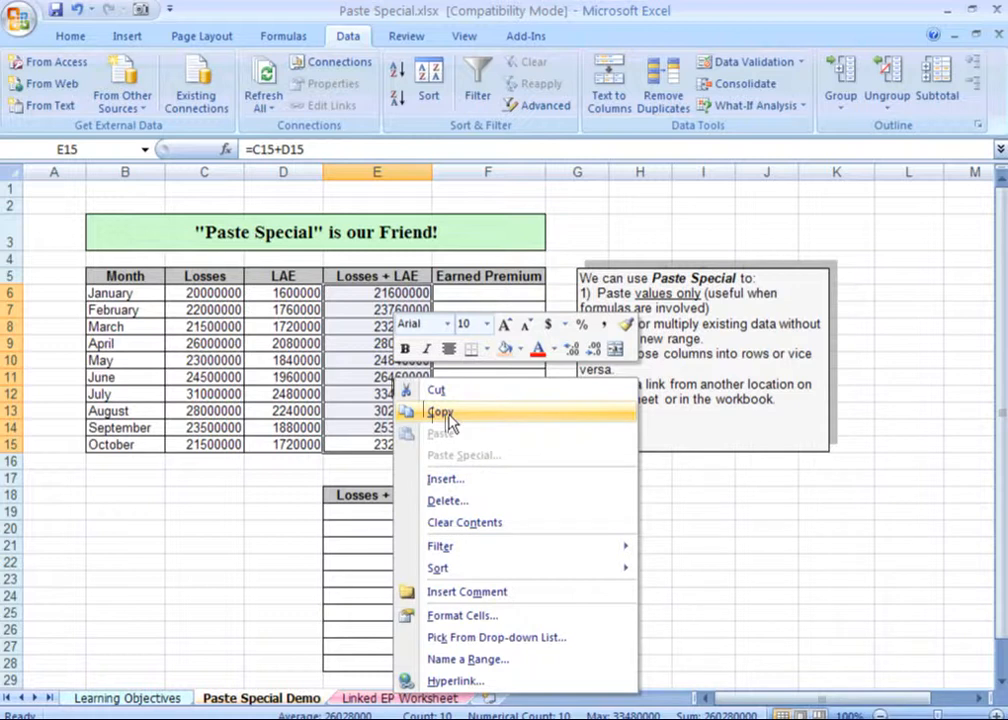
click(440, 412)
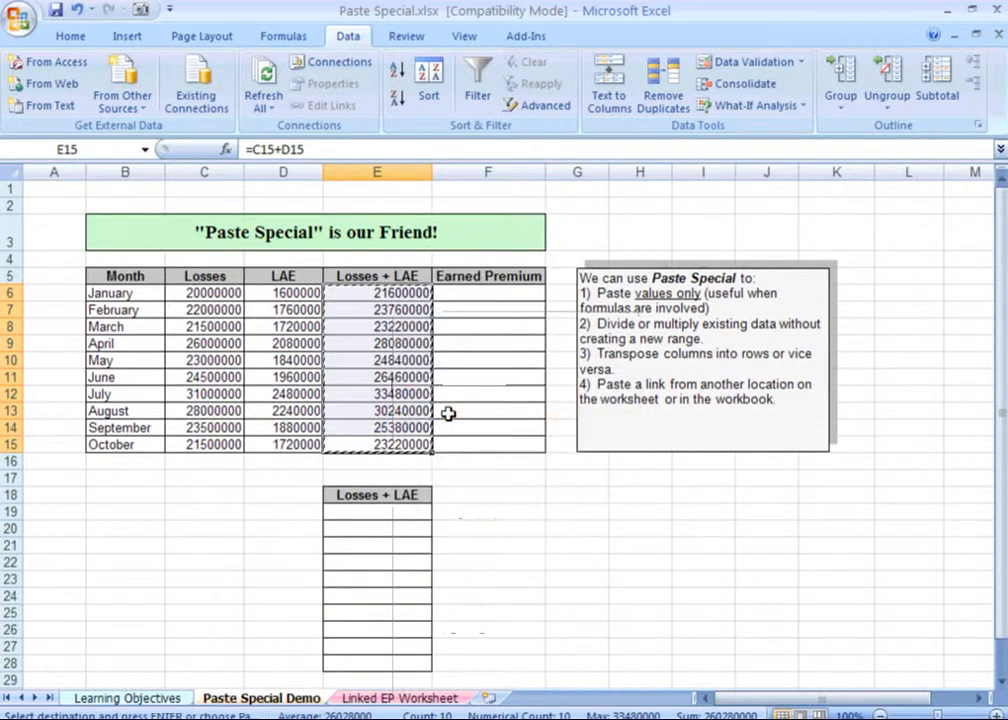
click(366, 513)
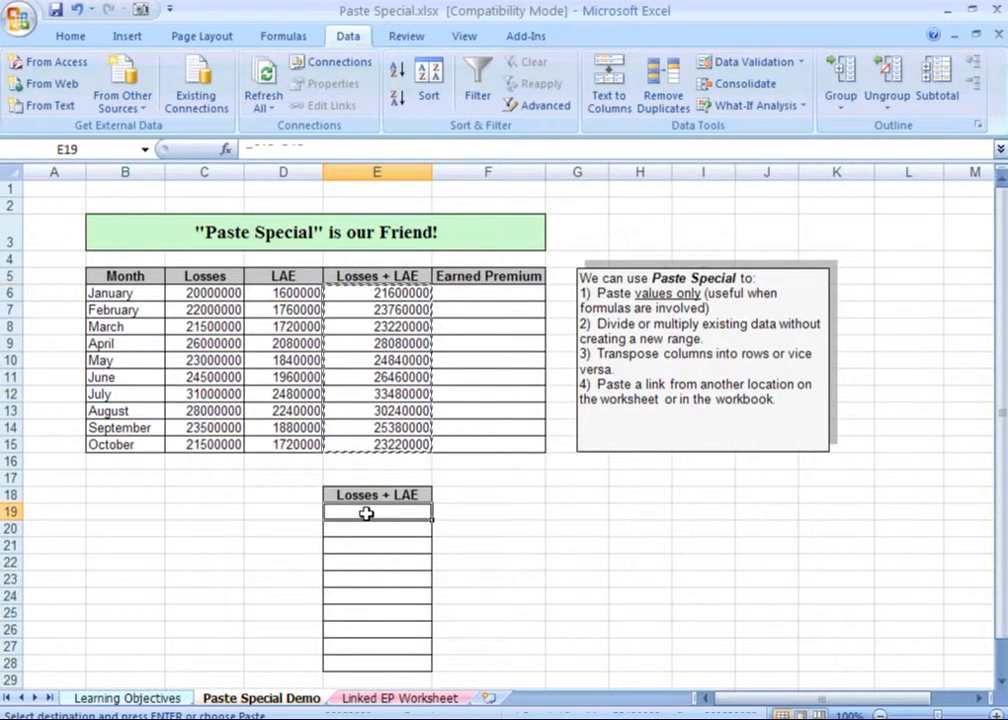
right_click(366, 513)
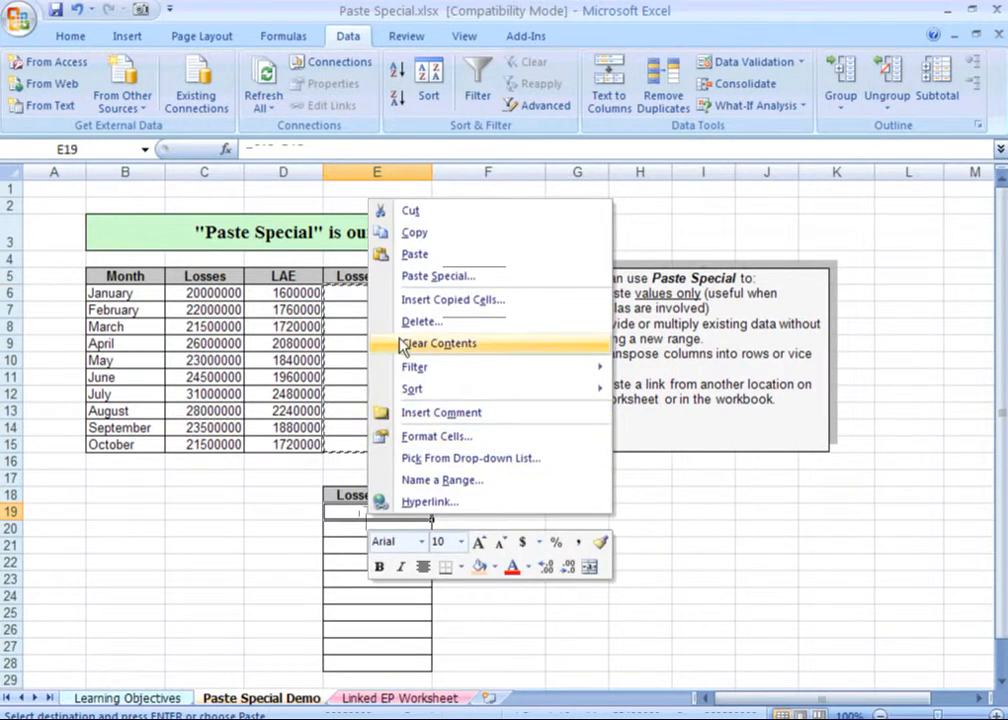
click(424, 256)
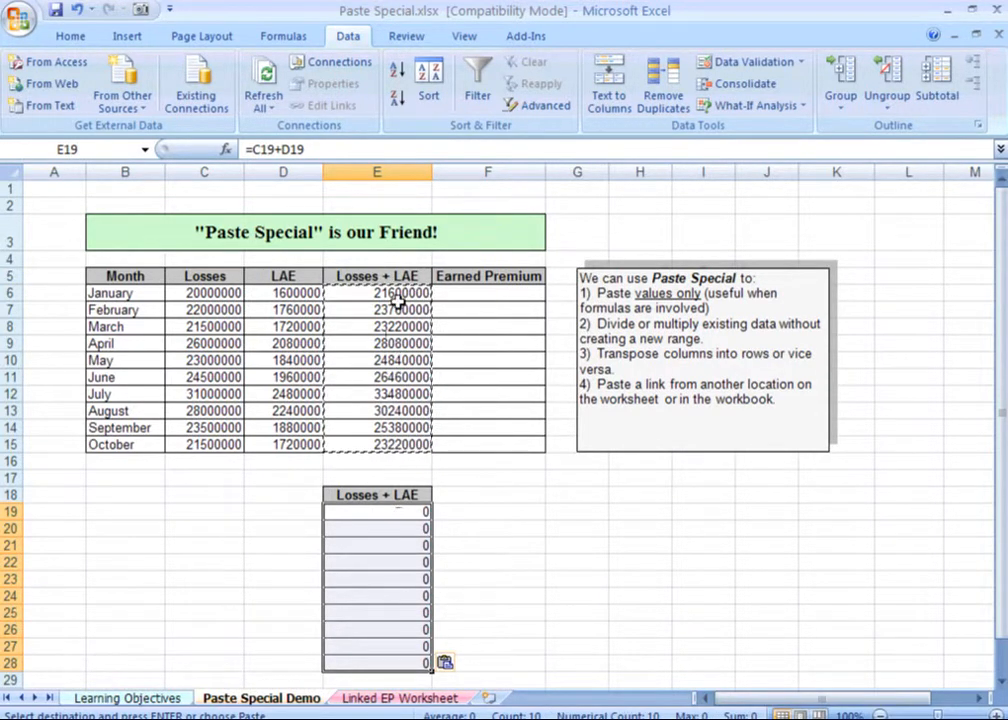
- Examine the pasted formula in E19 and the cells C19 and D19 that it refers to
click(415, 514)
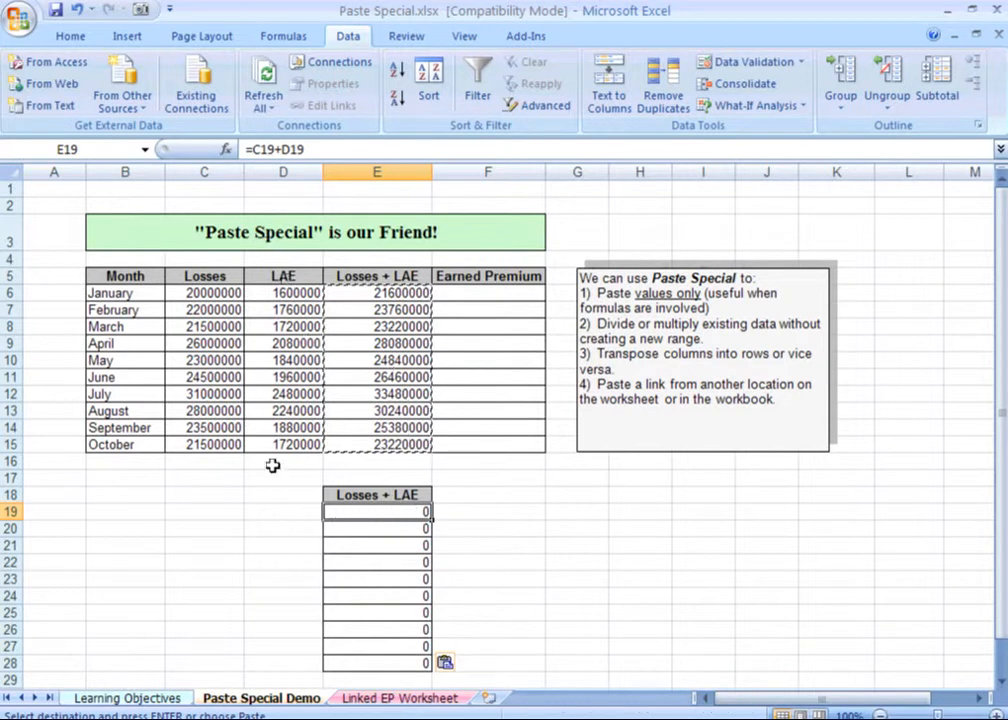
click(210, 511)
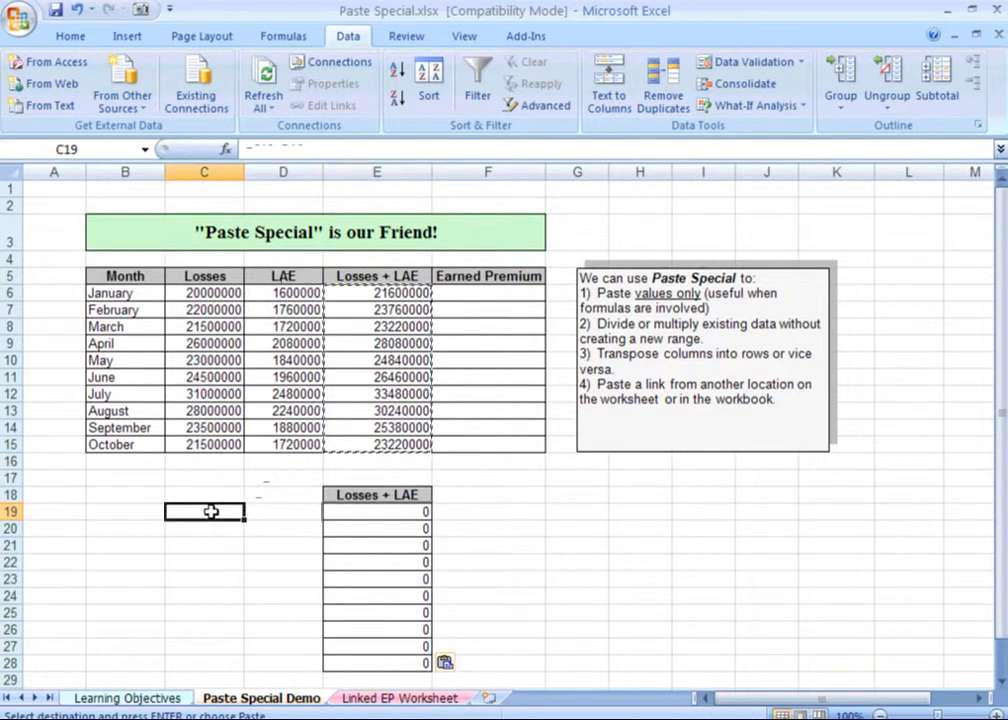
click(272, 509)
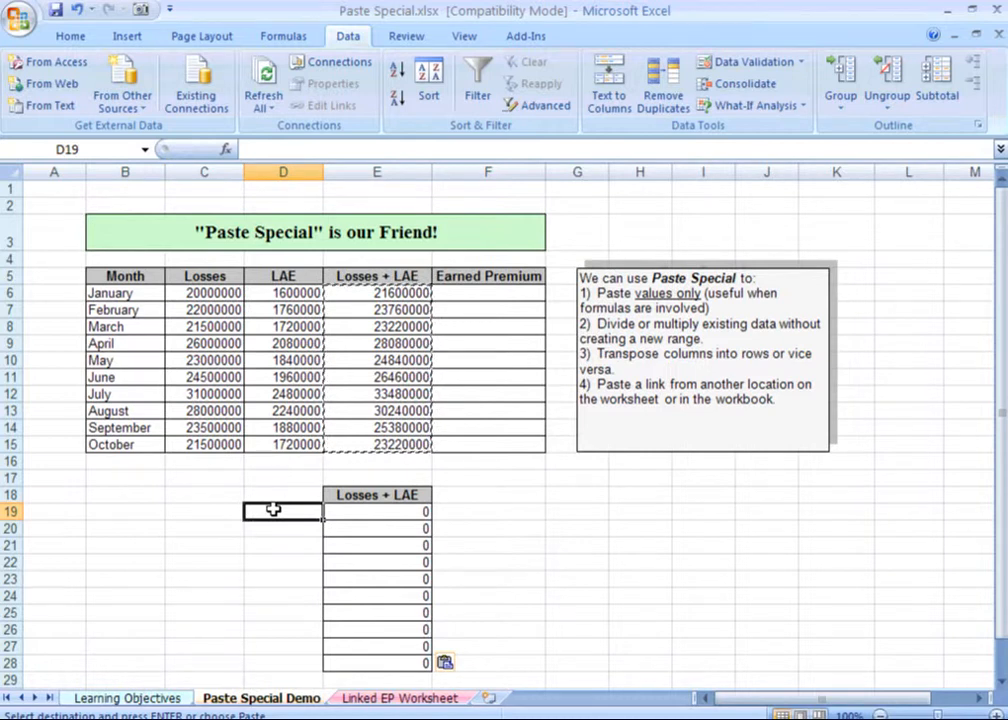
click(346, 511)
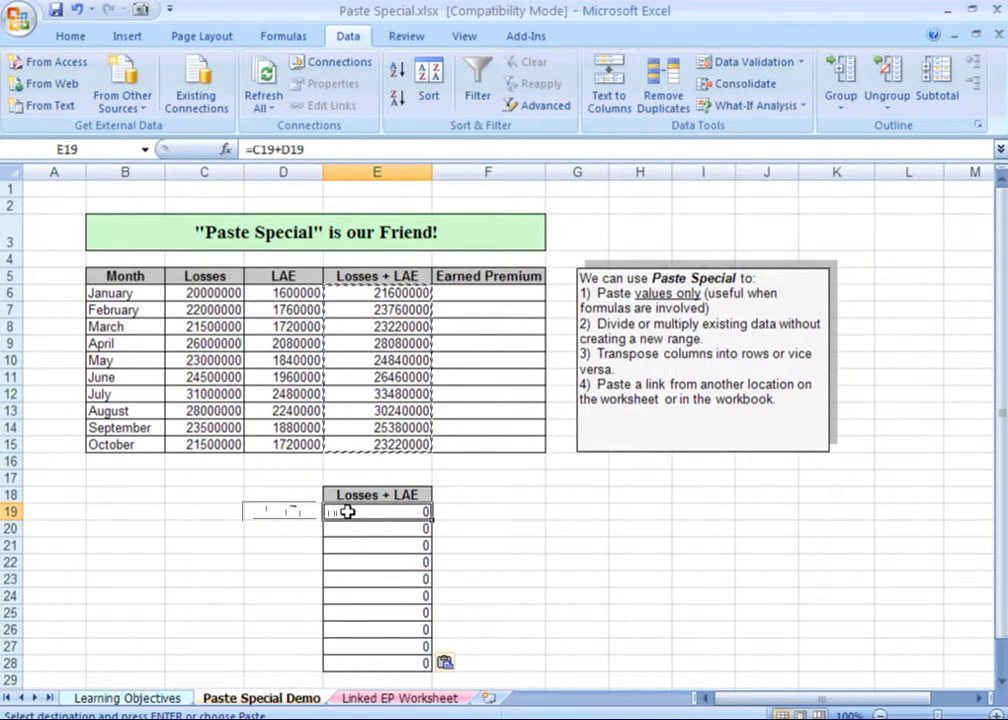
click(212, 514)
click(256, 510)
click(348, 512)
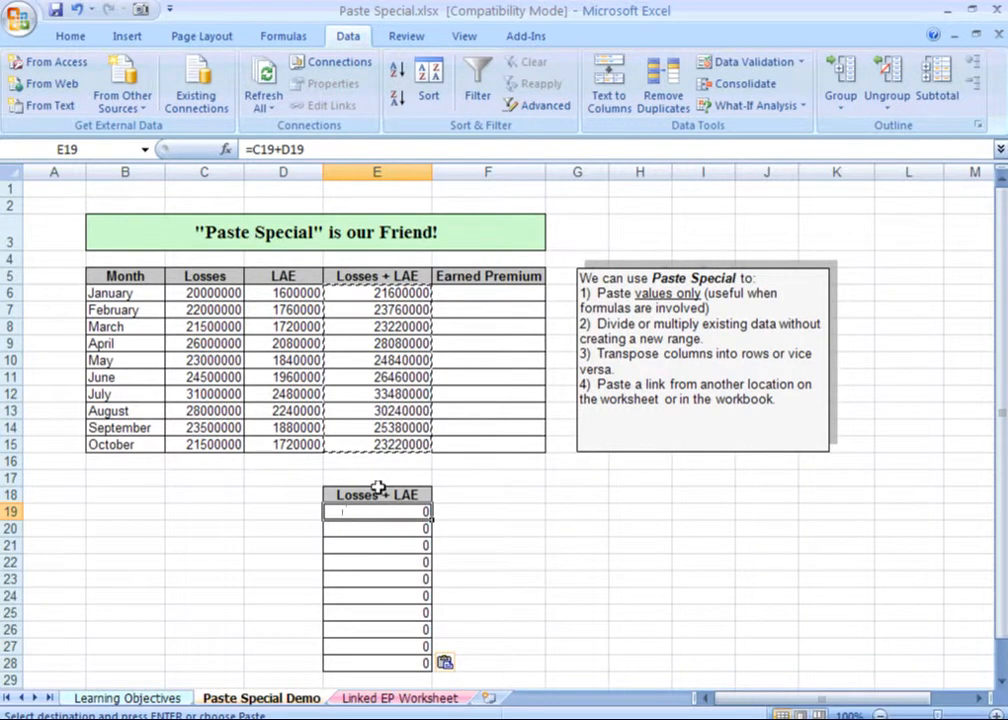
- Copy the Losses + LAE cells E6:E15 and use Paste Special to paste only their values into E19:E28
drag(367, 292, 370, 438)
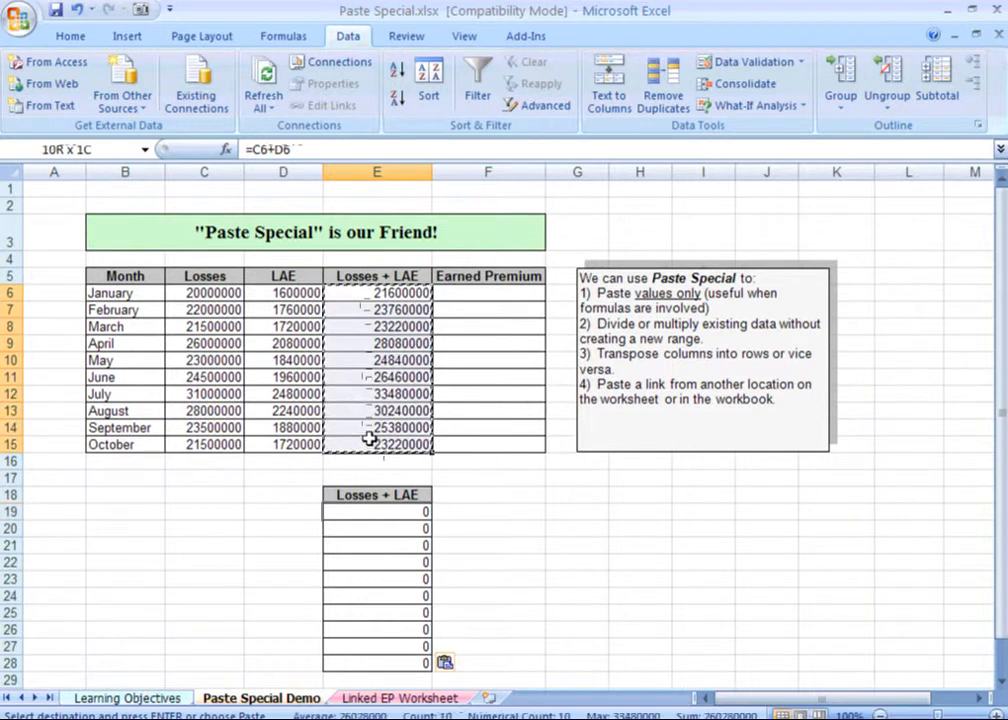
right_click(358, 396)
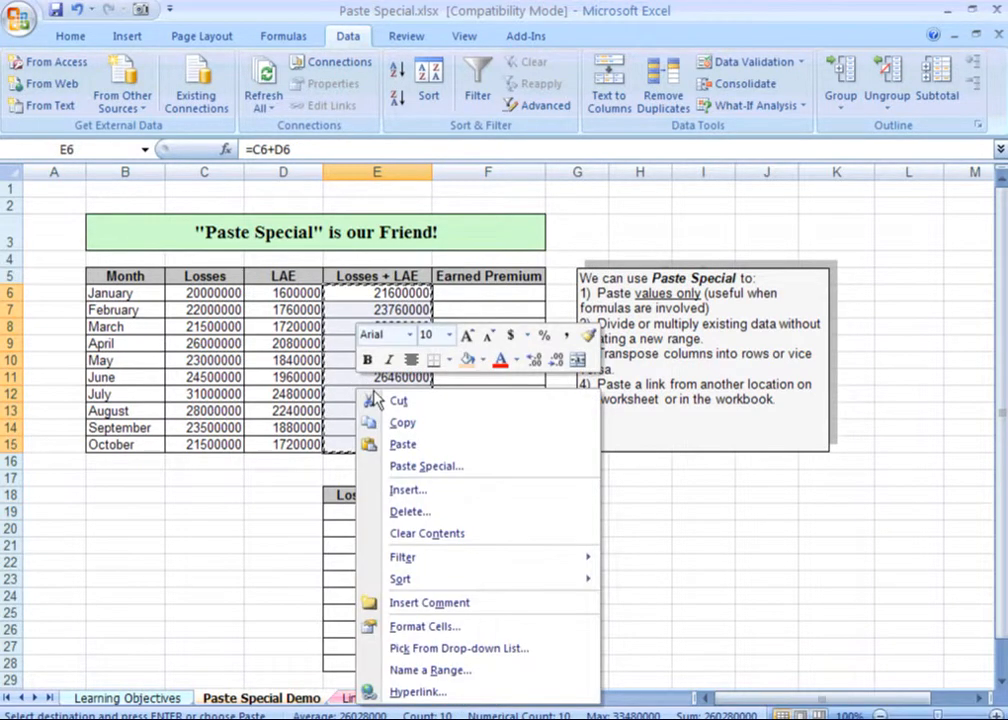
click(414, 425)
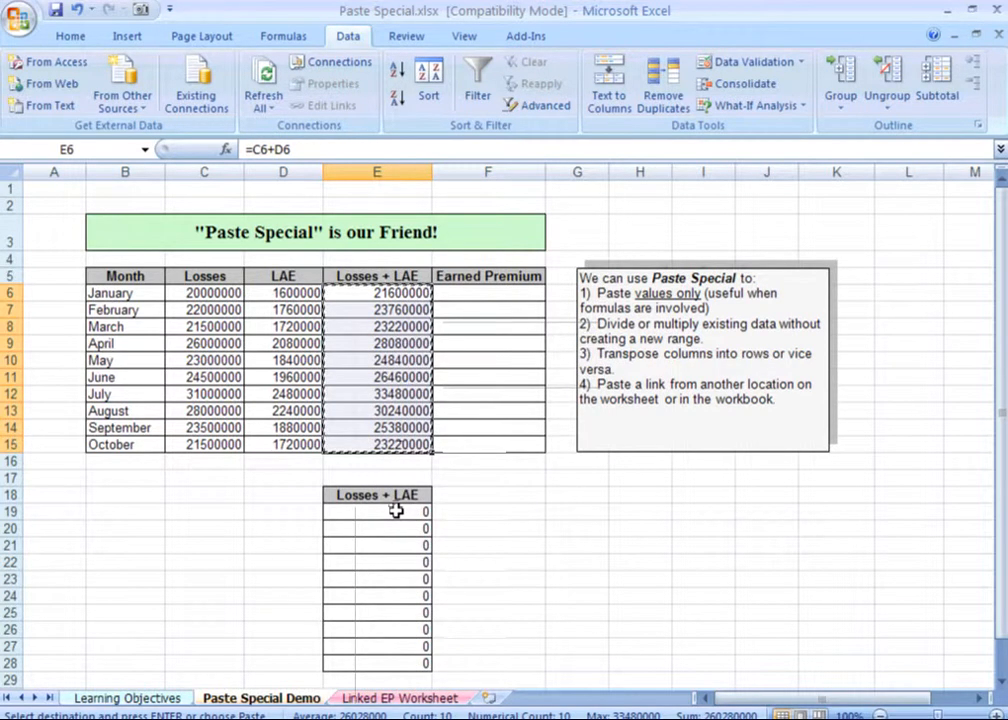
drag(396, 511, 396, 657)
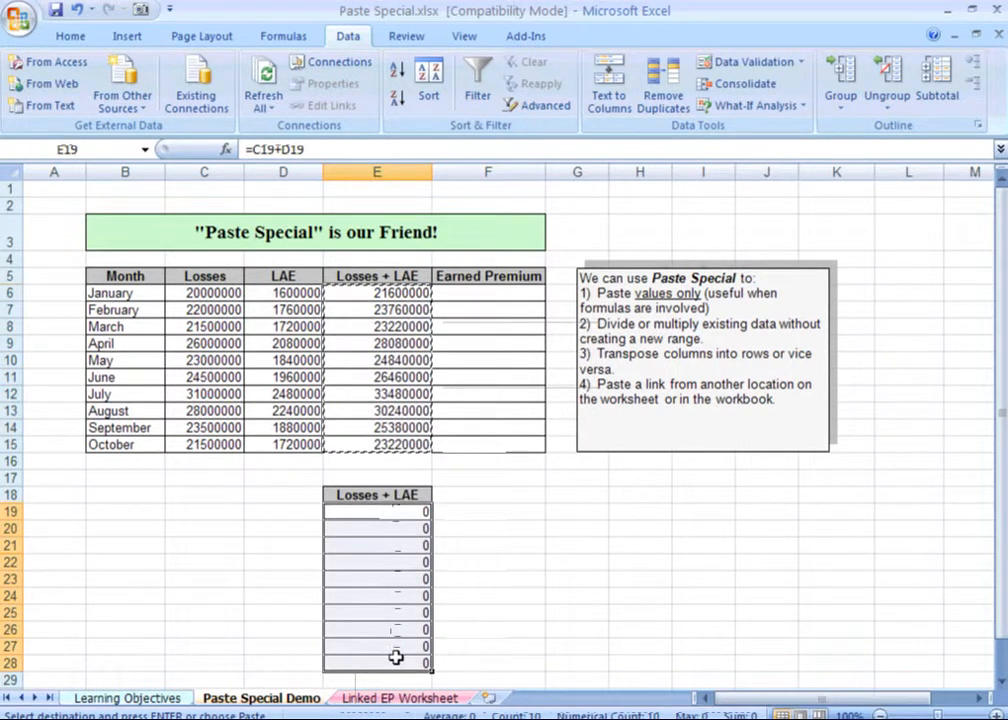
right_click(369, 554)
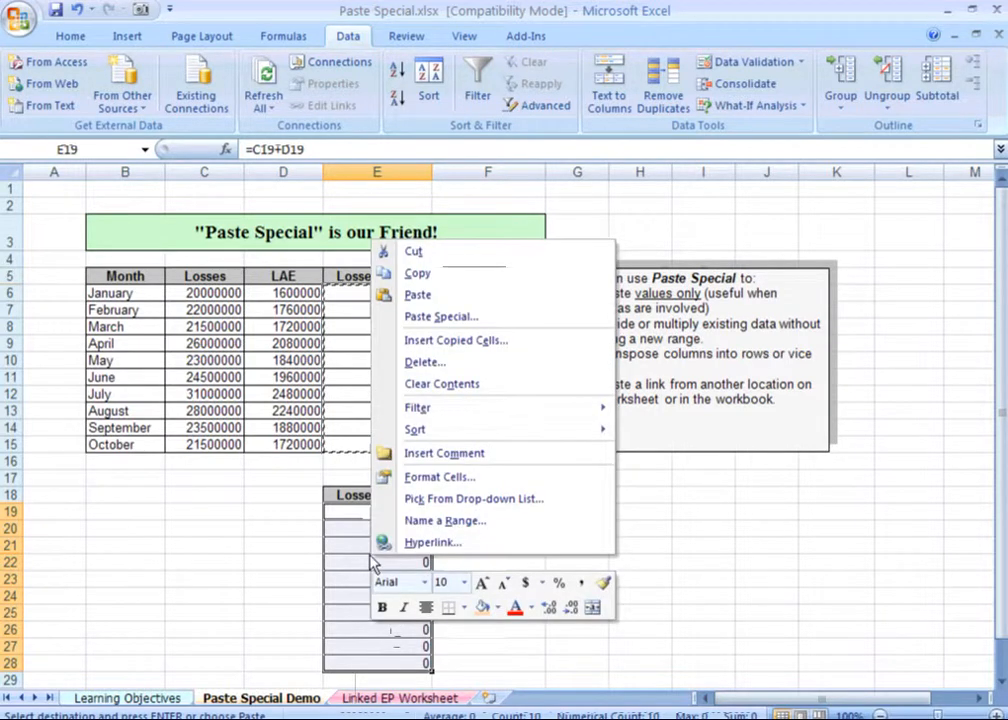
click(420, 318)
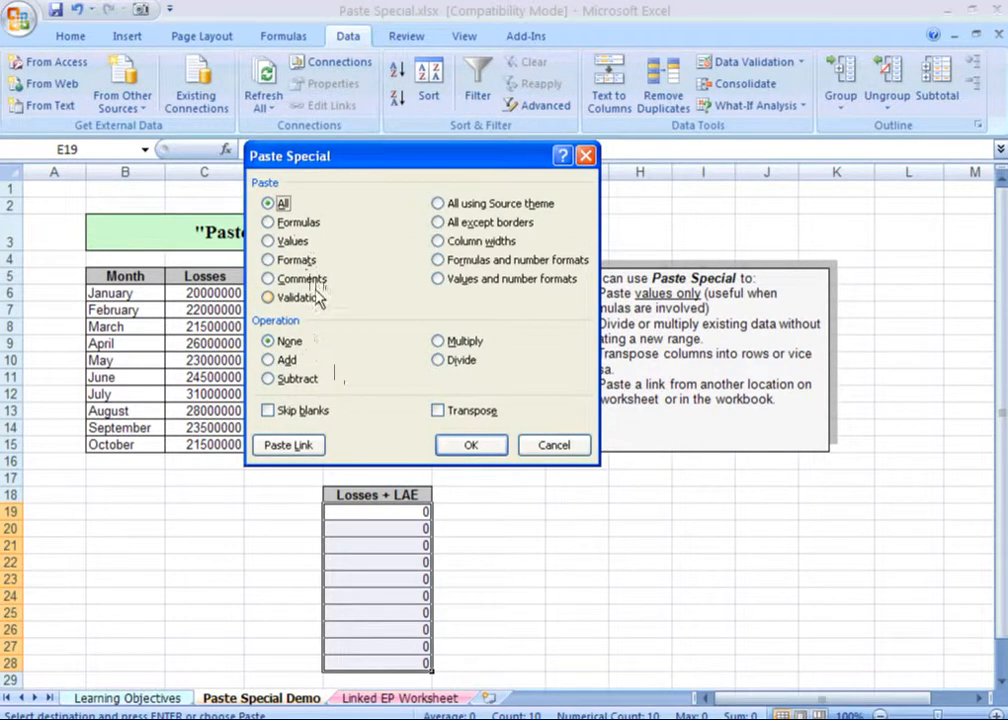
click(269, 243)
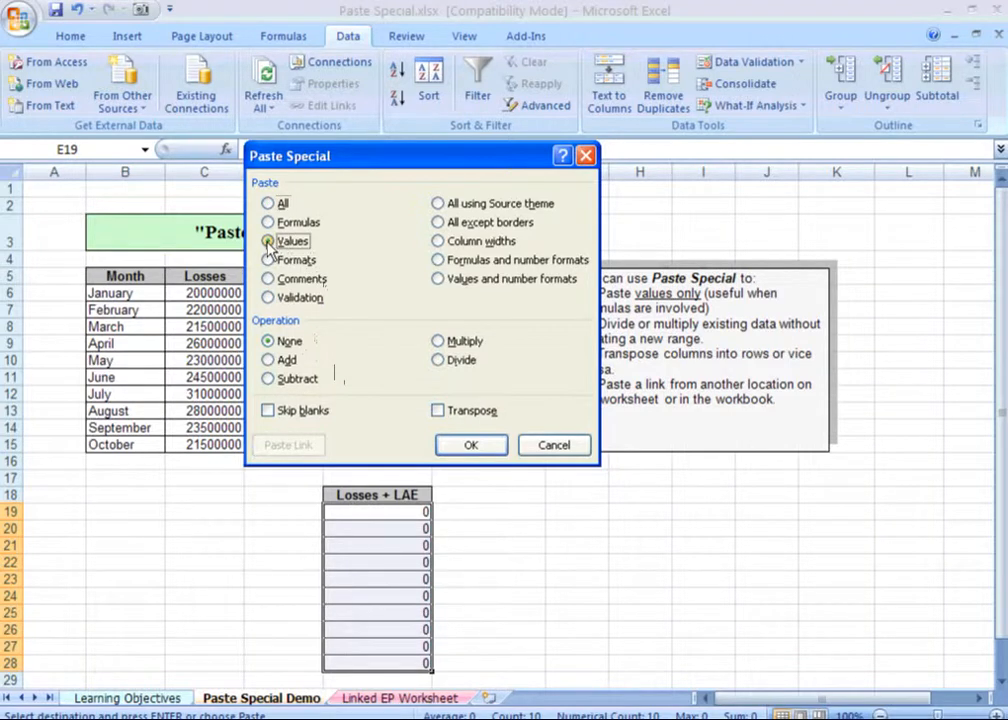
click(469, 446)
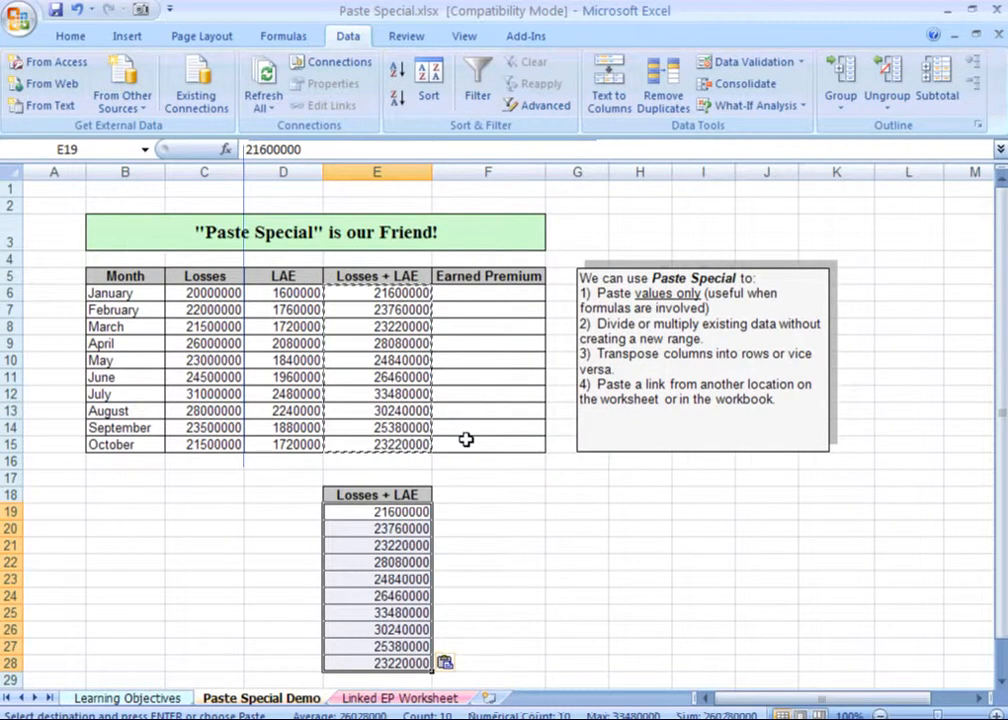
- Check whether the pasted cells E19, E20 and E21 contain plain values or formulas
click(397, 516)
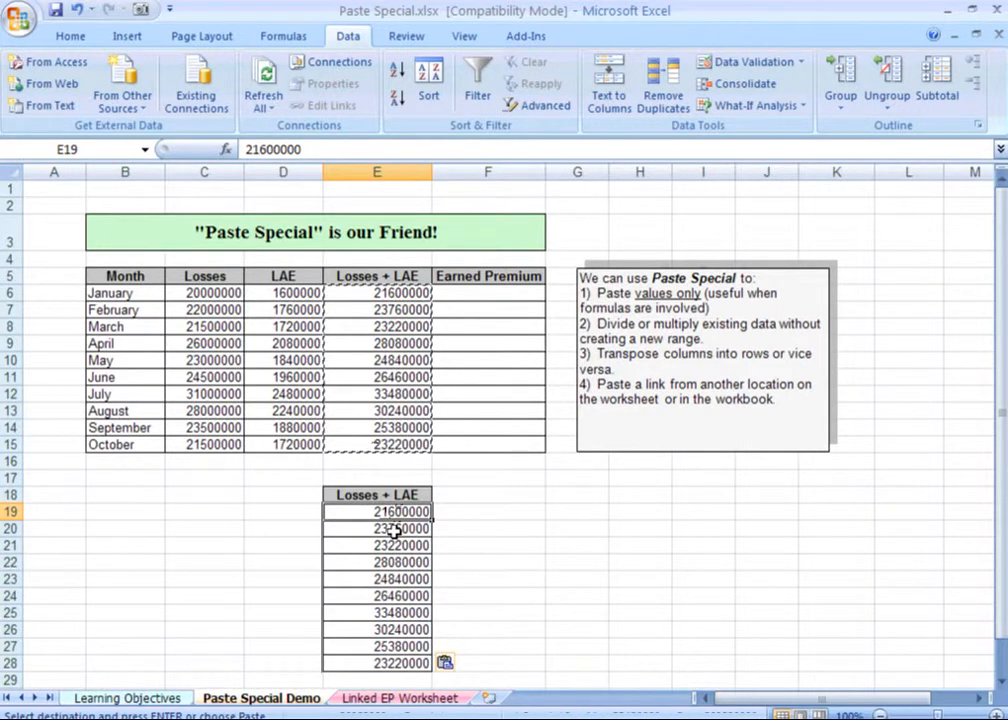
click(393, 529)
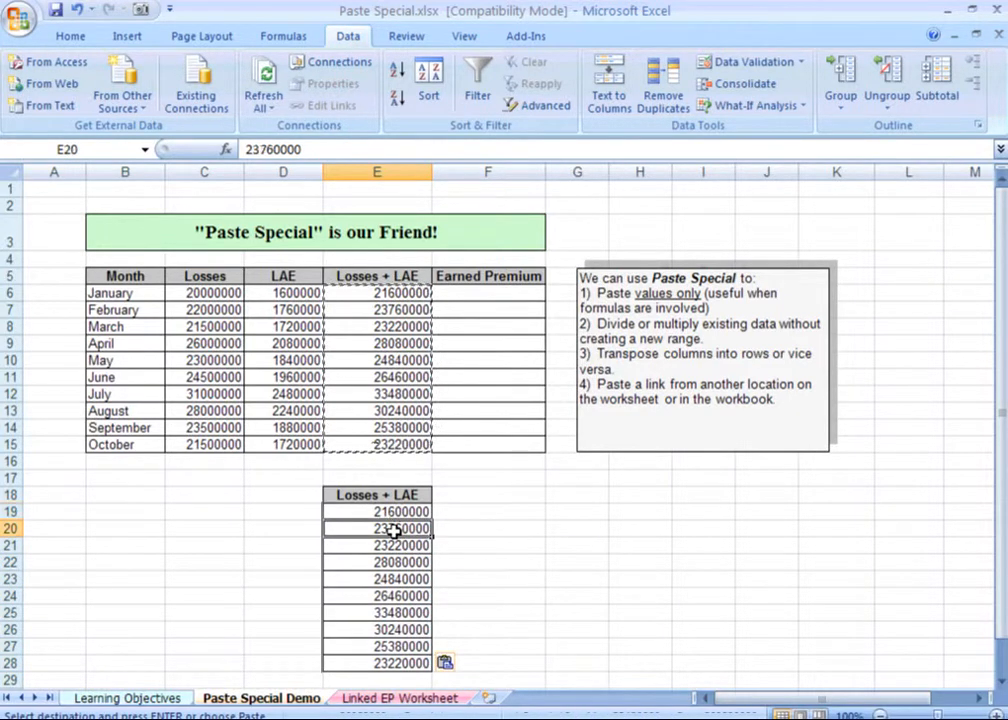
click(303, 150)
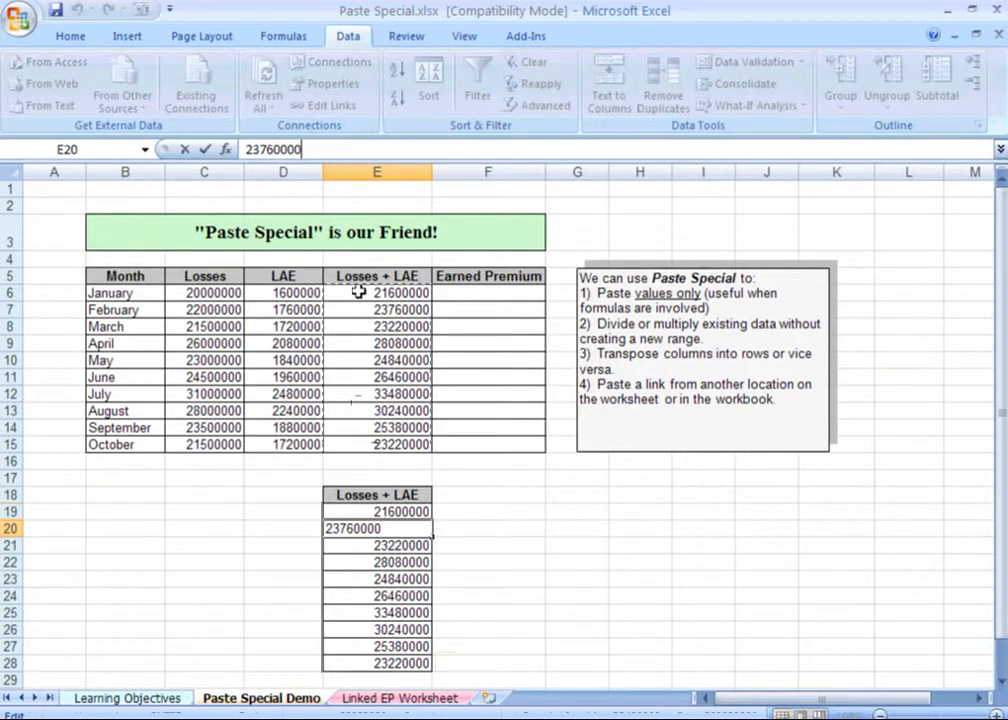
click(405, 545)
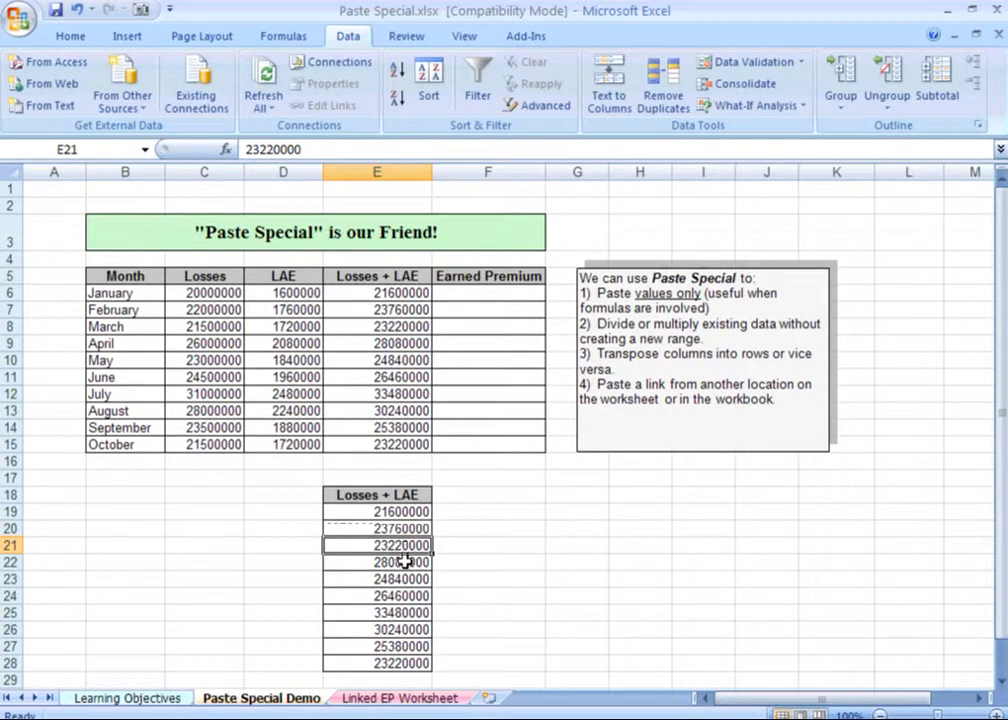
- Check whether pasted cell E22 holds a plain value, and highlight the LAE amounts in D6:D15
click(404, 562)
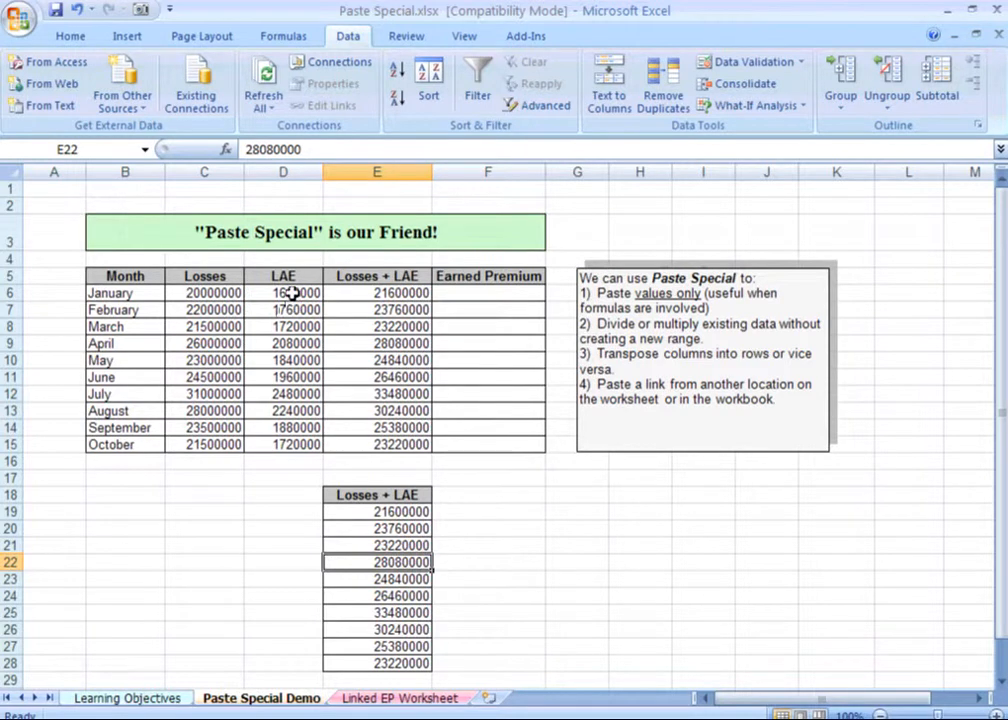
drag(289, 293, 296, 438)
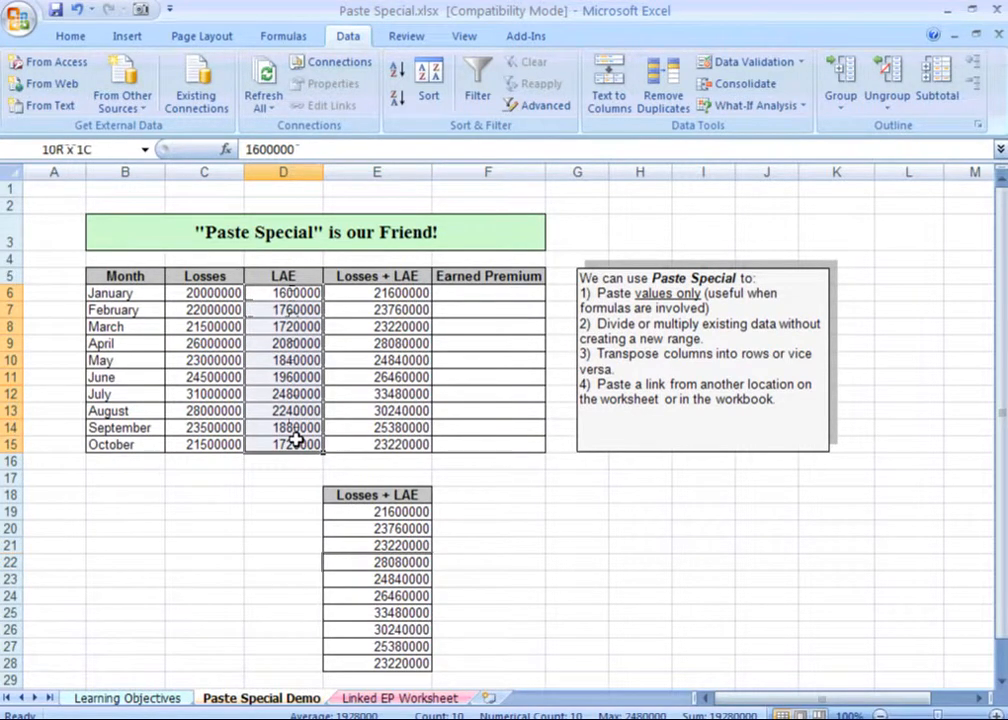
drag(296, 438, 298, 439)
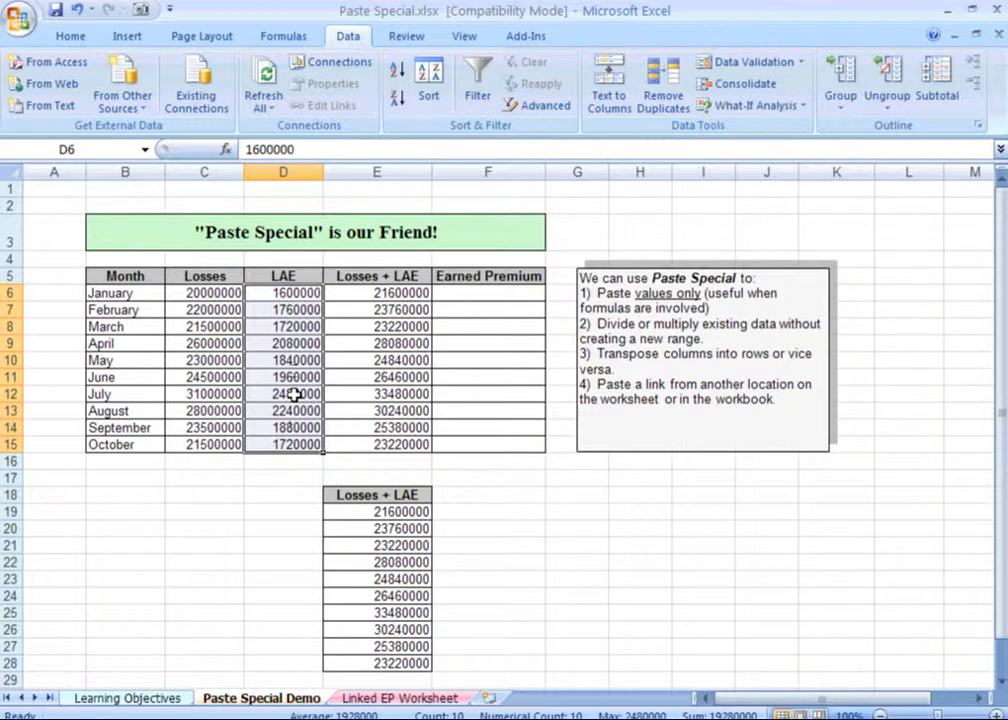
- Enter the divisor 10 in empty cell G18 and copy that cell
click(570, 494)
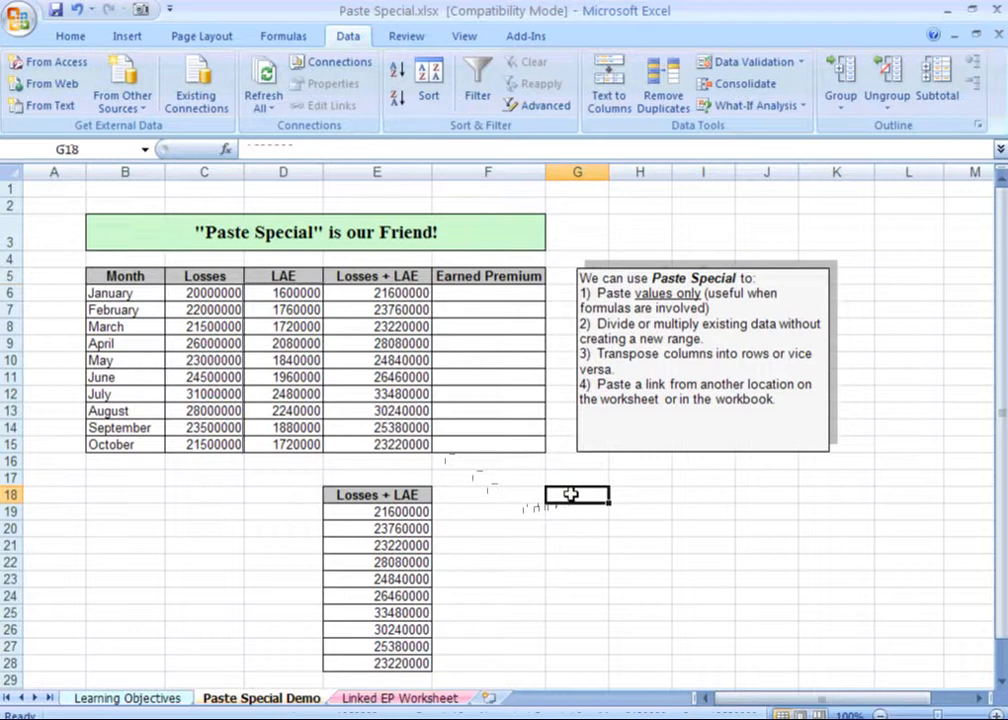
text(10)
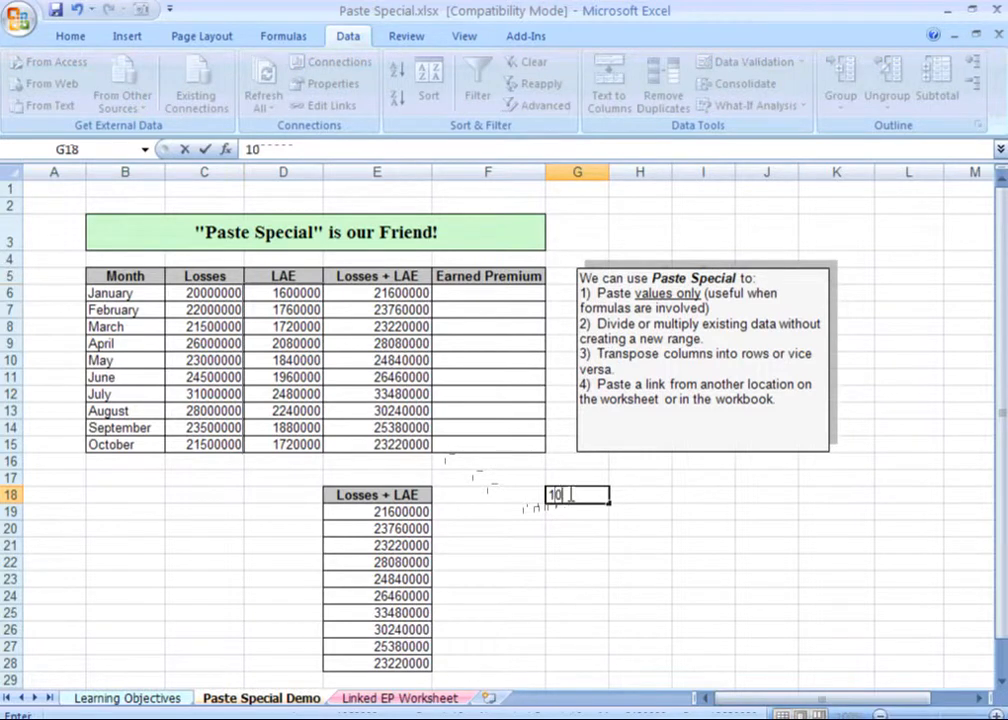
key(Return)
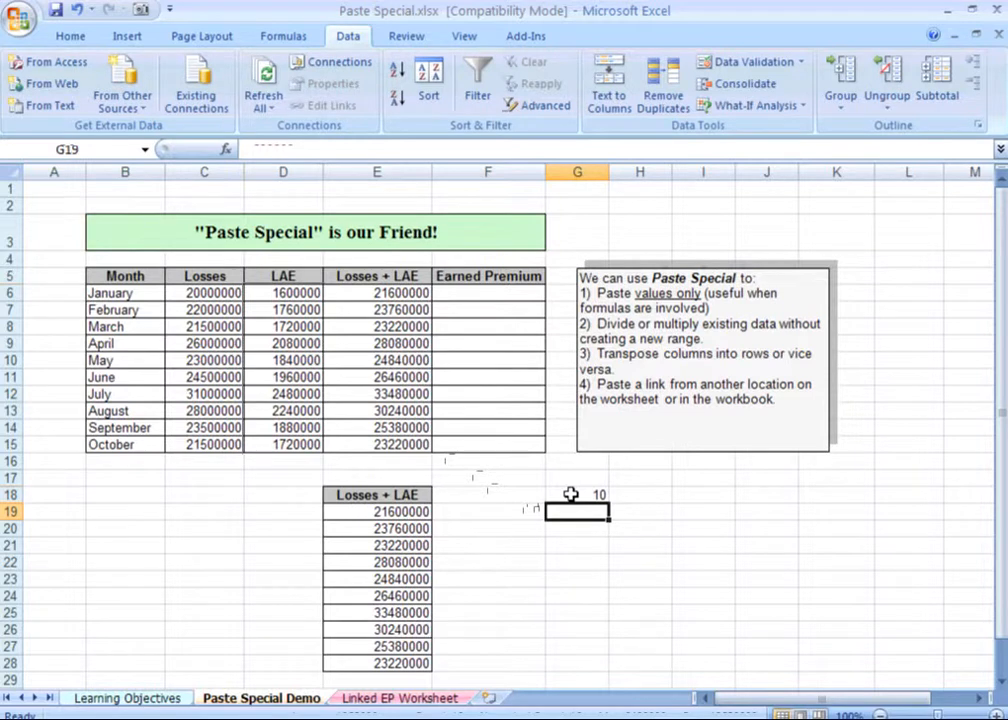
click(570, 494)
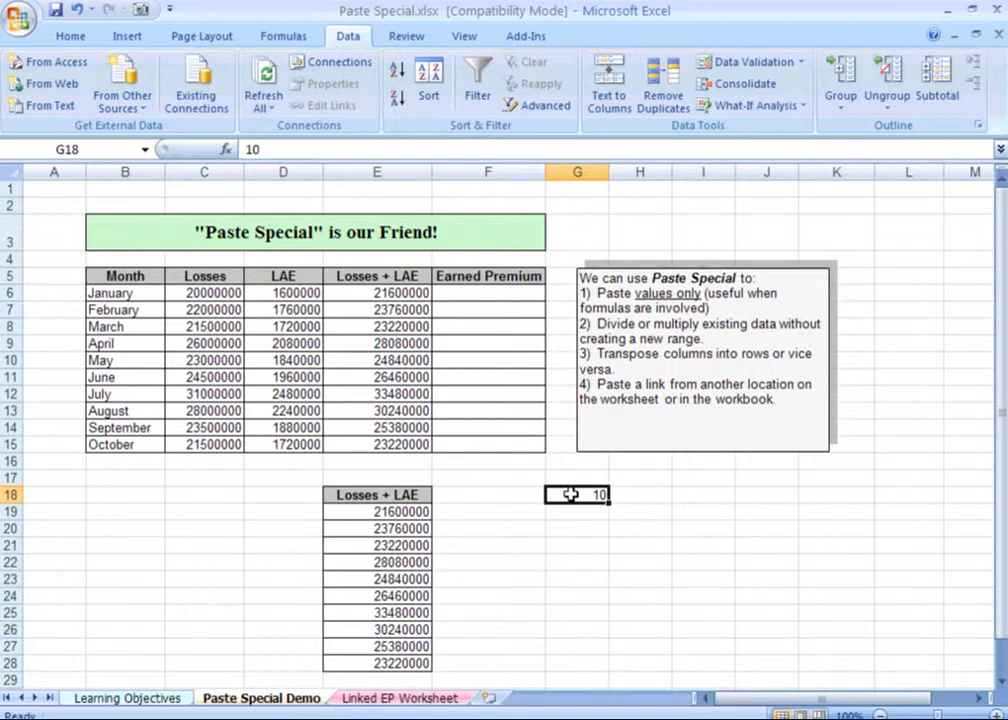
right_click(571, 496)
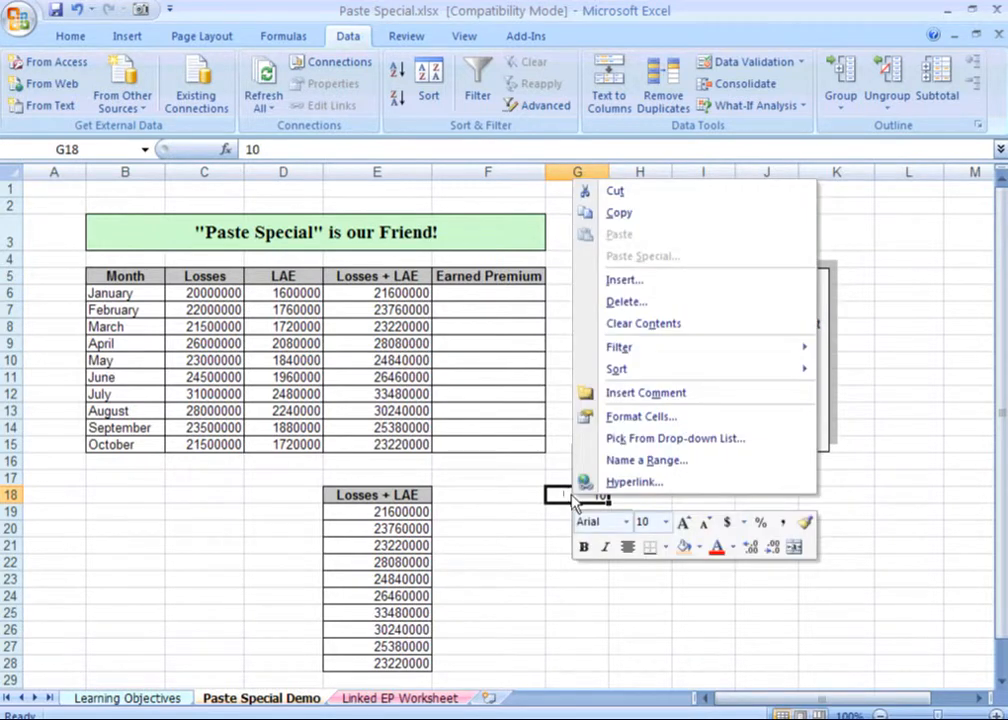
click(618, 217)
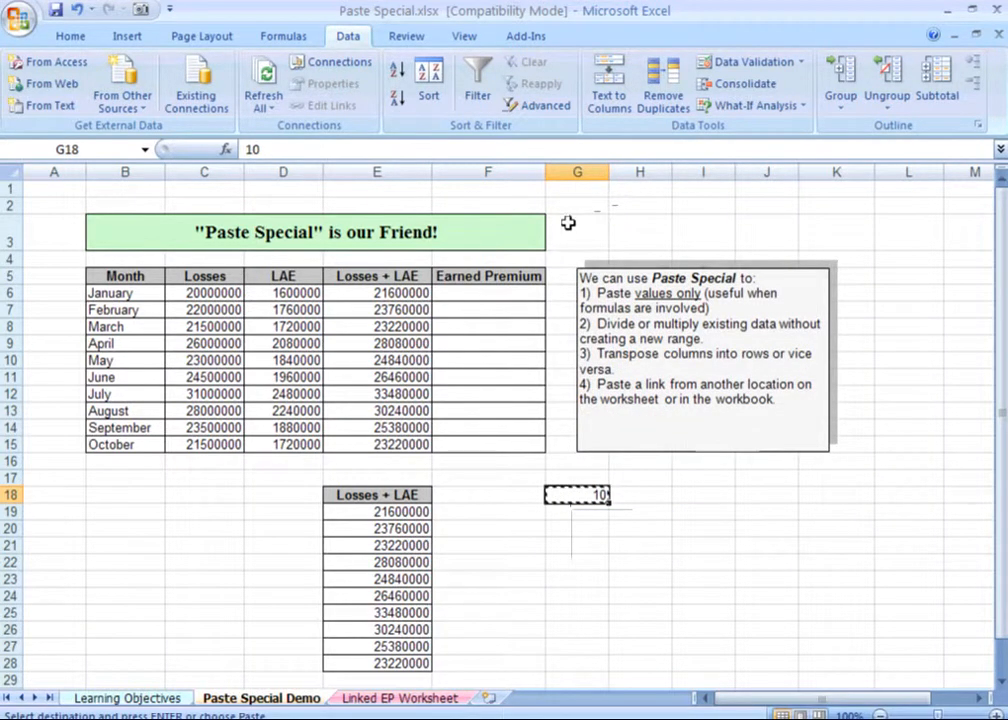
- Use Paste Special with the Divide operation to divide the LAE amounts in D6:D15 by the copied 10
drag(293, 292, 294, 440)
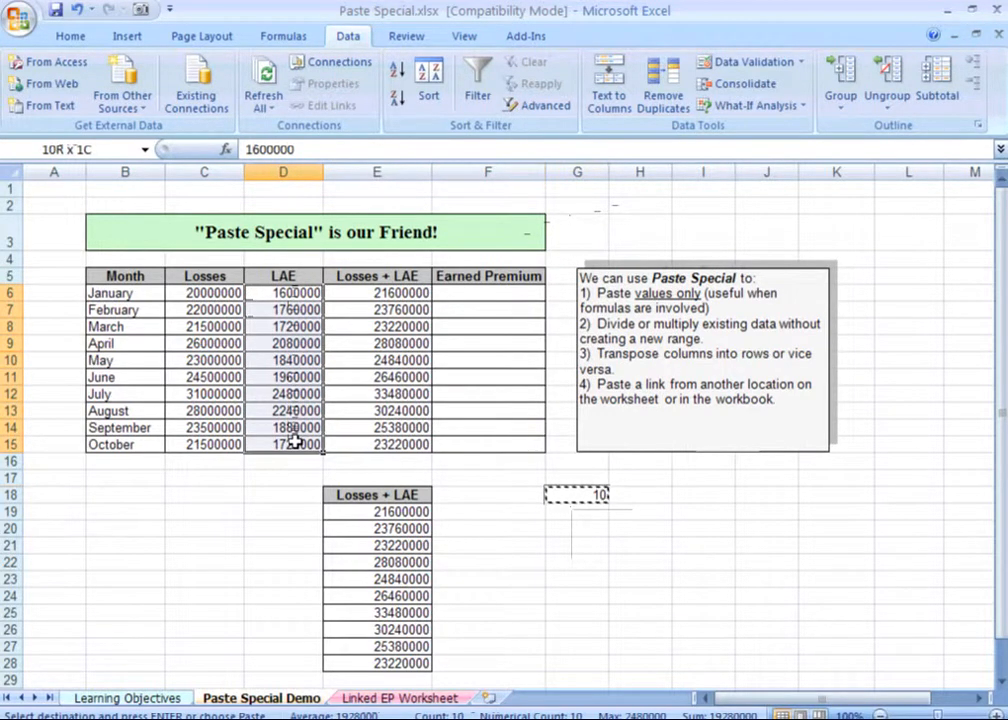
right_click(274, 366)
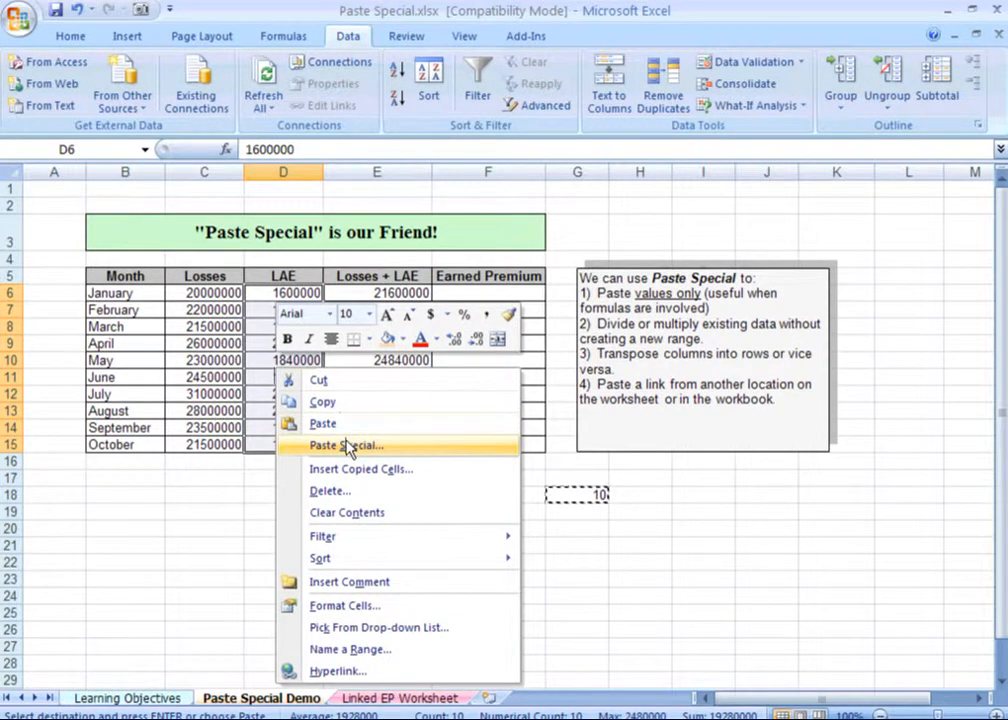
click(347, 446)
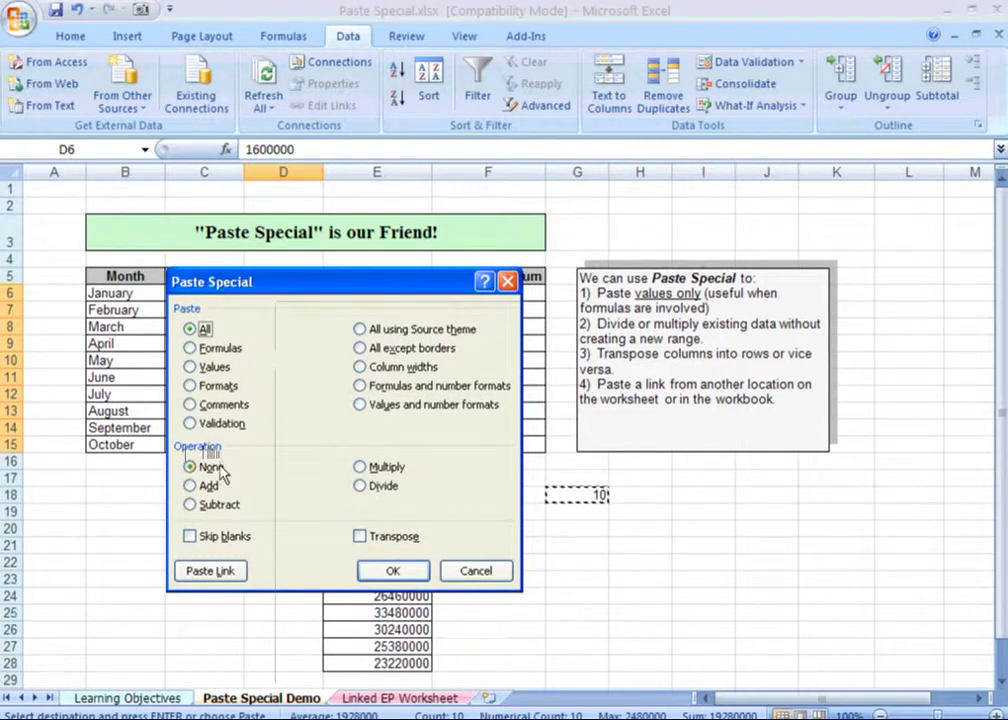
click(359, 486)
drag(285, 295, 668, 298)
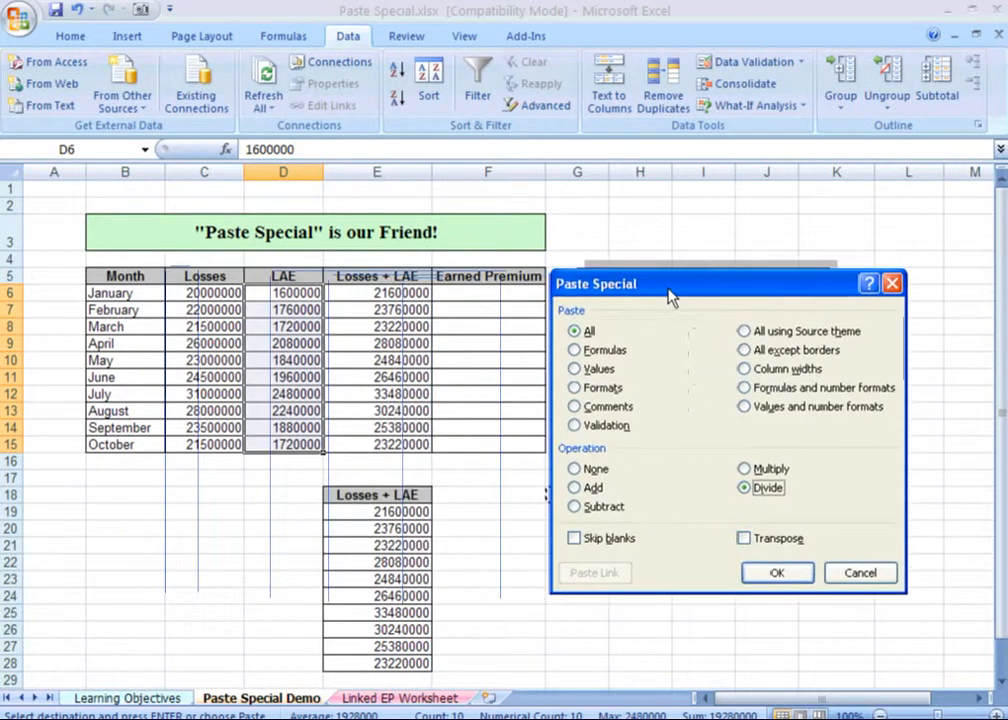
click(776, 576)
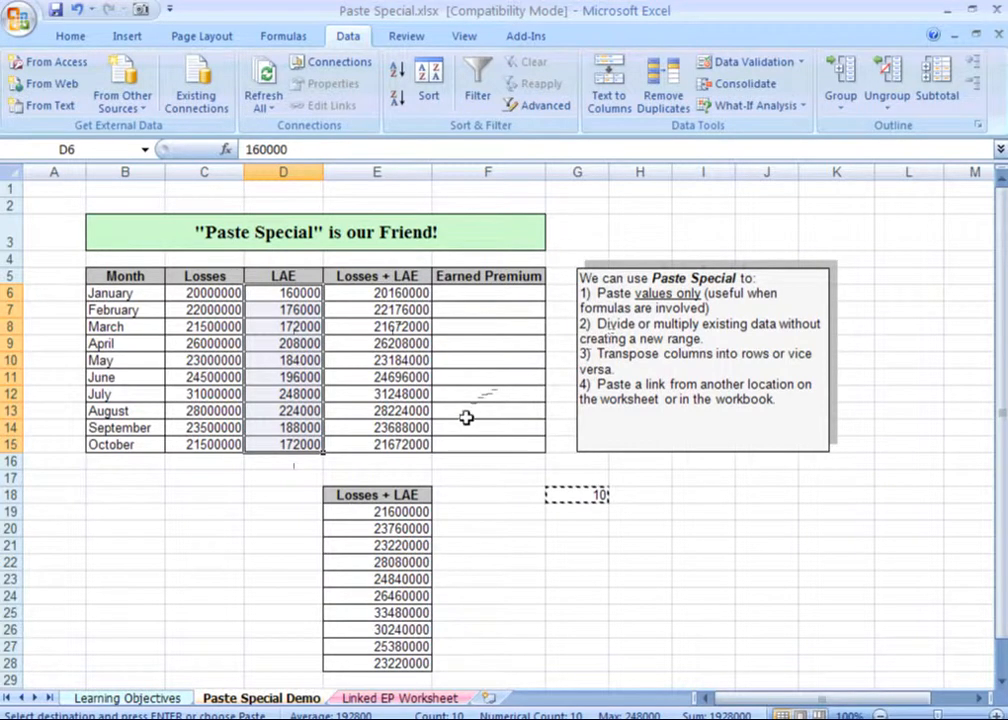
- Compare the contents of Losses + LAE cell E6 with its values-only copy in E19
click(371, 293)
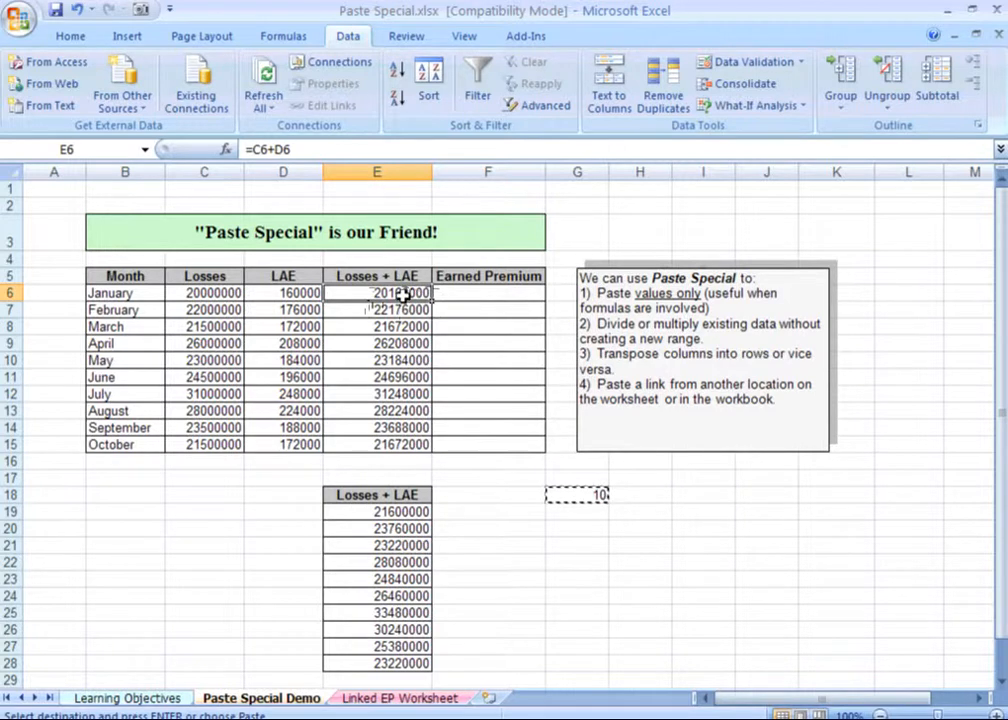
click(396, 514)
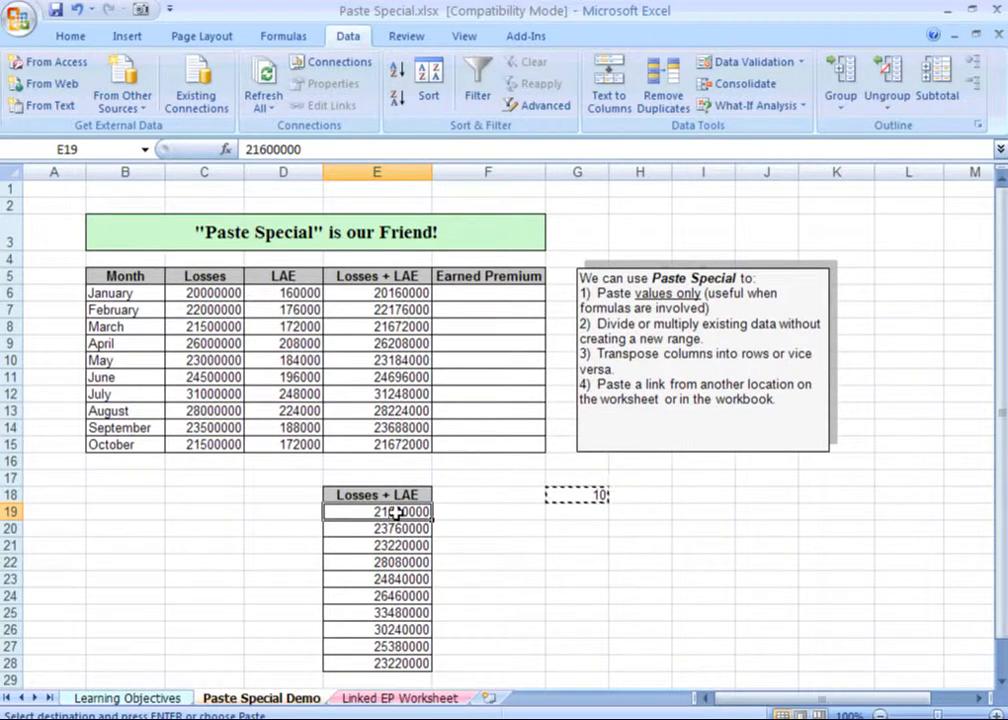
click(387, 293)
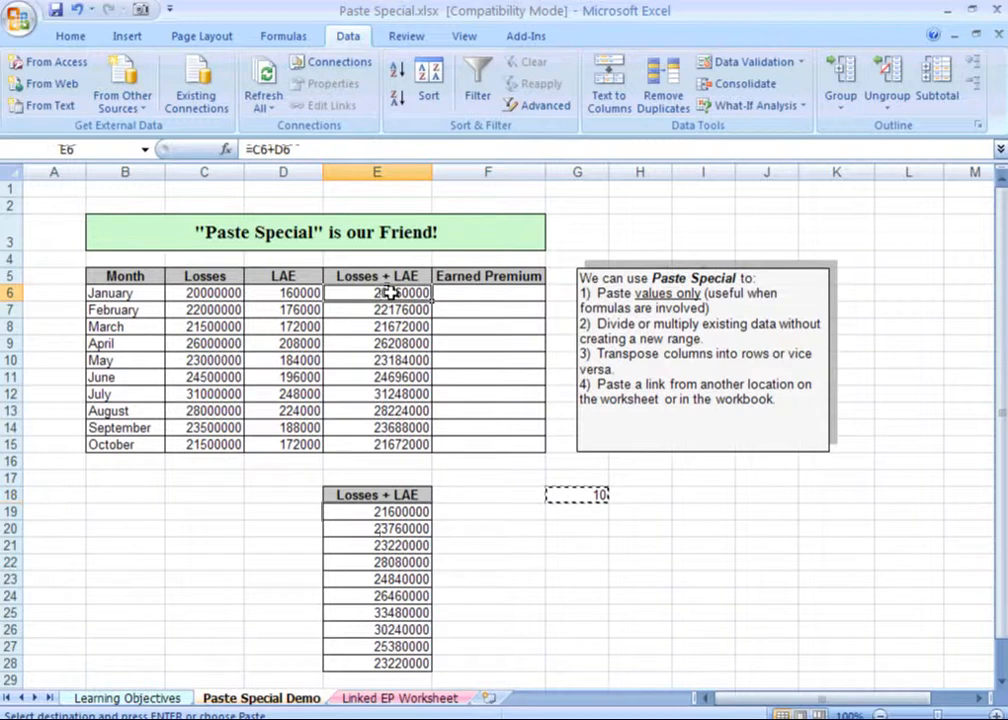